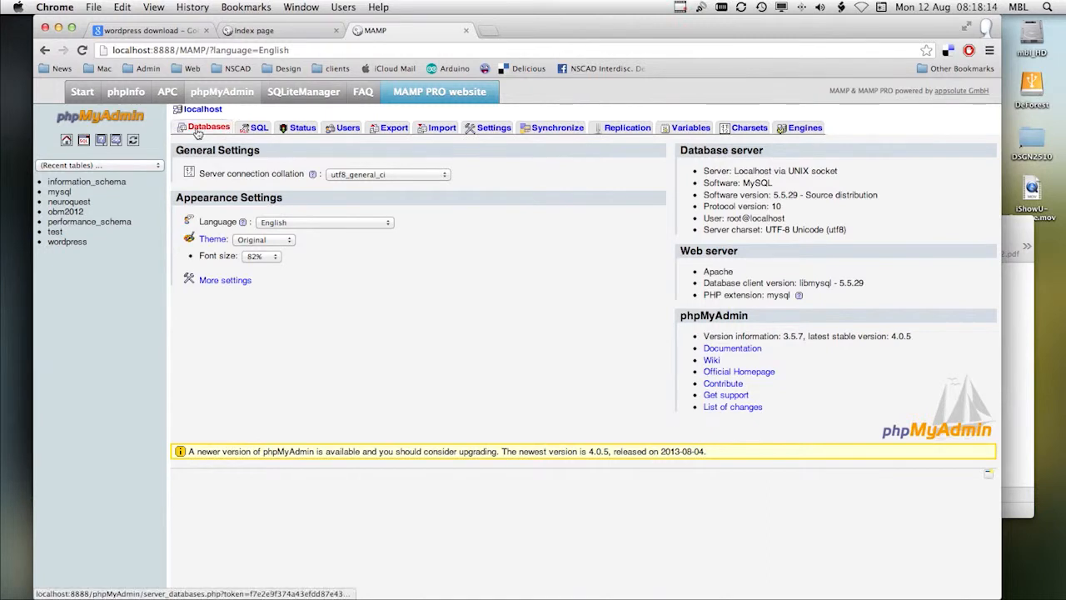
Step: Create a new database named wptest
{"action": "left_click", "coordinate": [230, 186]}
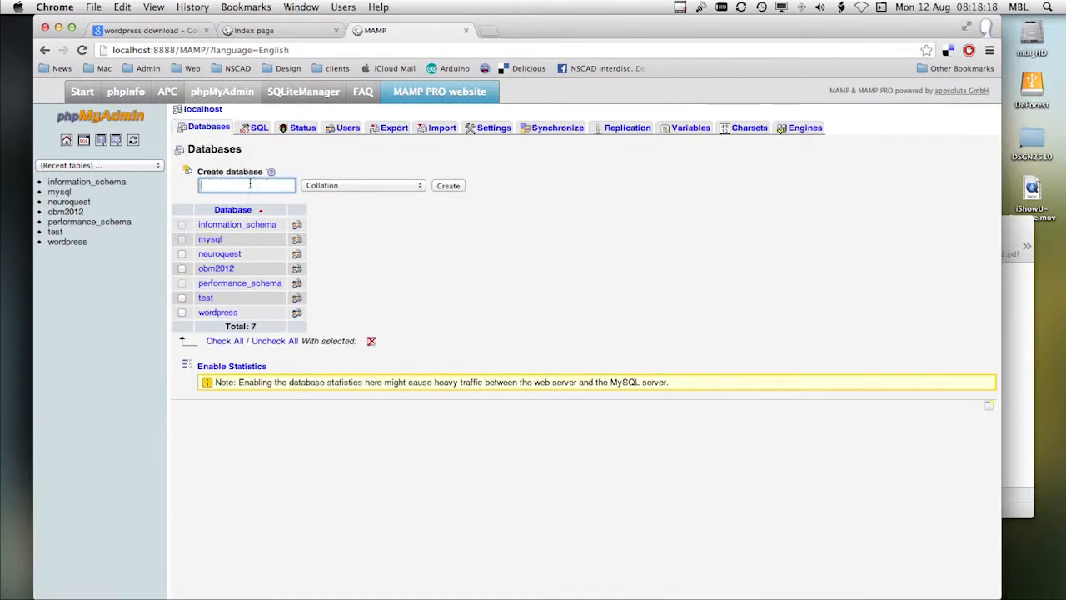
{"action": "type", "text": "wp"}
{"action": "left_click", "coordinate": [450, 187]}
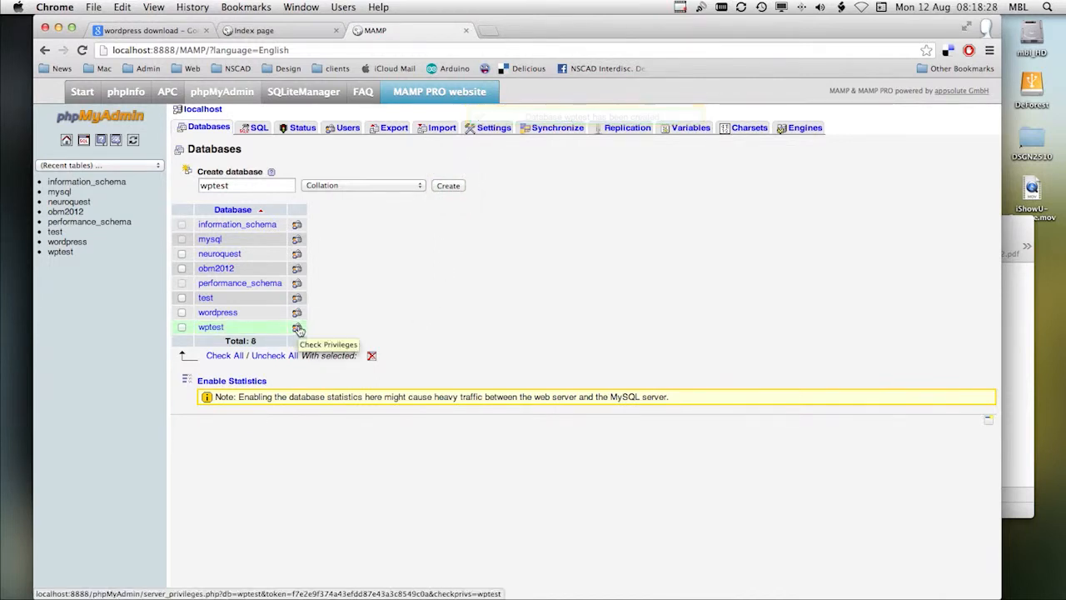
Step: Start adding a user with access to the wptest database, with user name ahclem and the host set to Local
{"action": "left_click", "coordinate": [298, 327]}
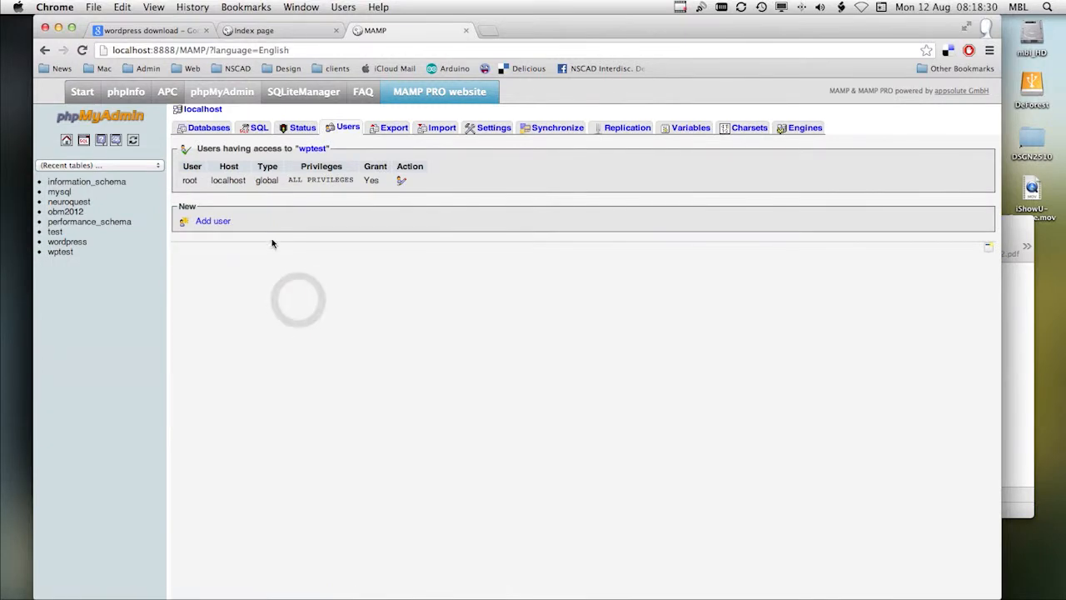
{"action": "left_click", "coordinate": [214, 223]}
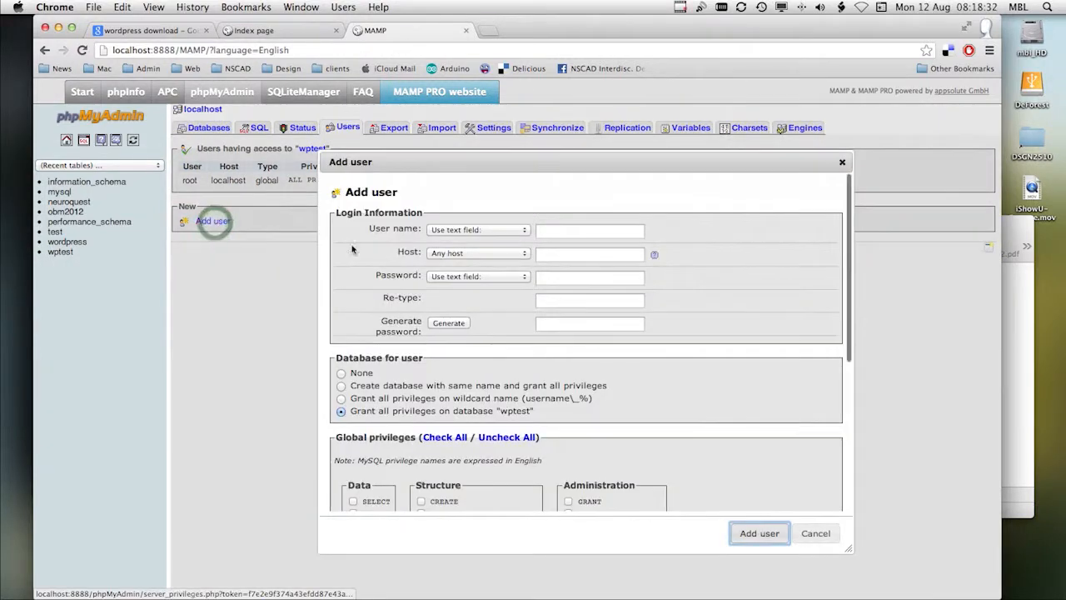
{"action": "left_click", "coordinate": [556, 232]}
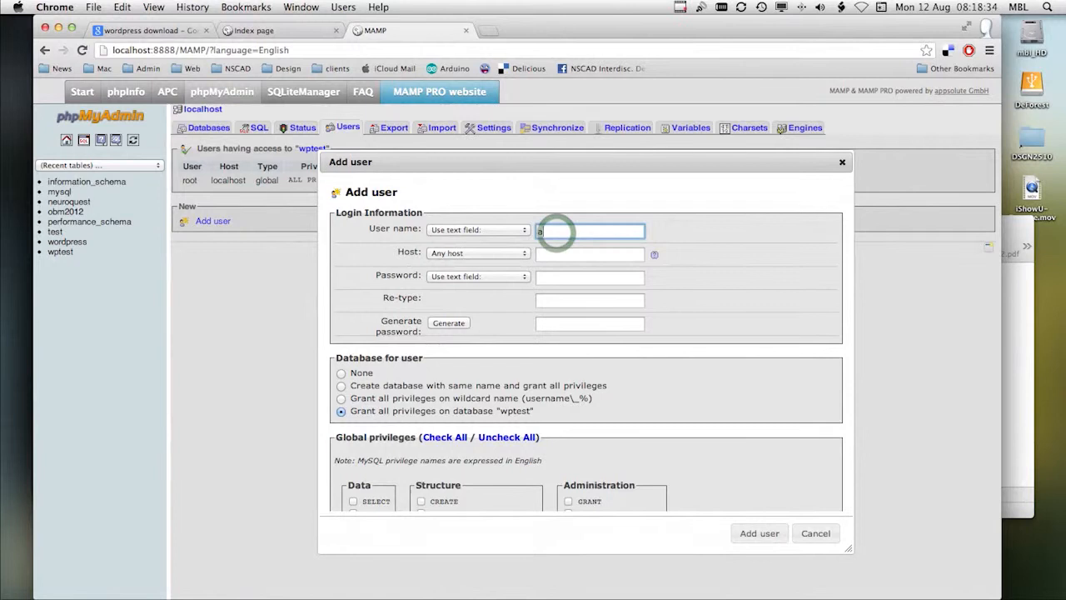
{"action": "type", "text": "ahclem"}
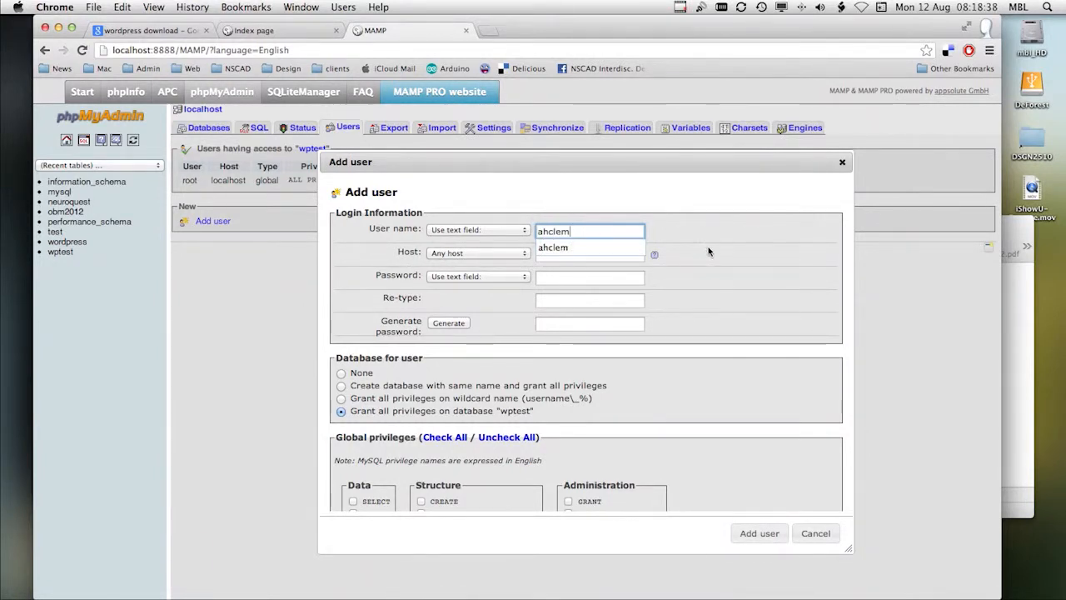
{"action": "left_click", "coordinate": [592, 248]}
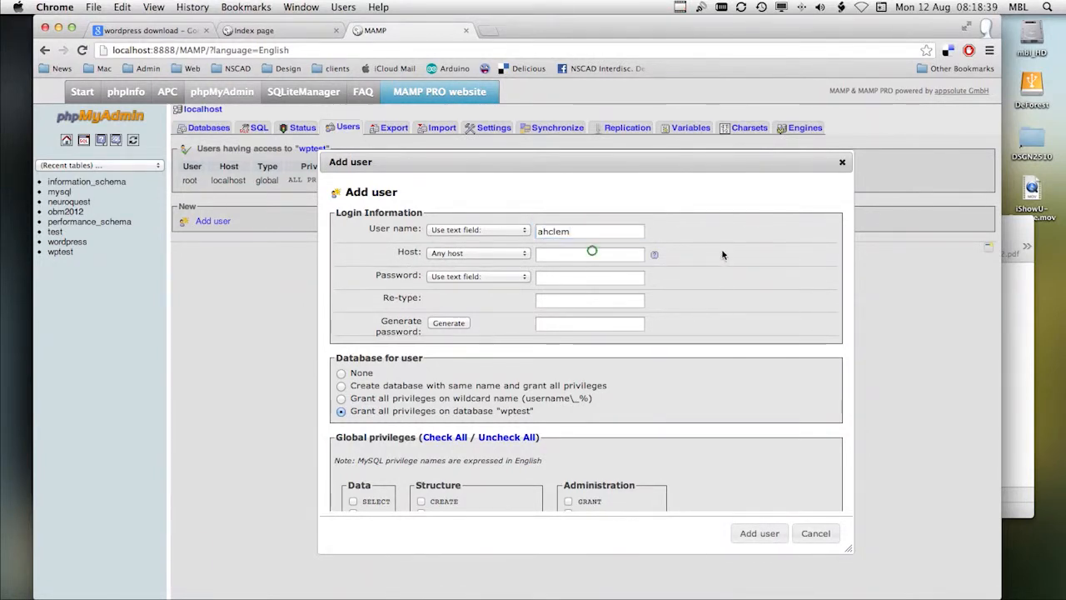
{"action": "left_click", "coordinate": [517, 260]}
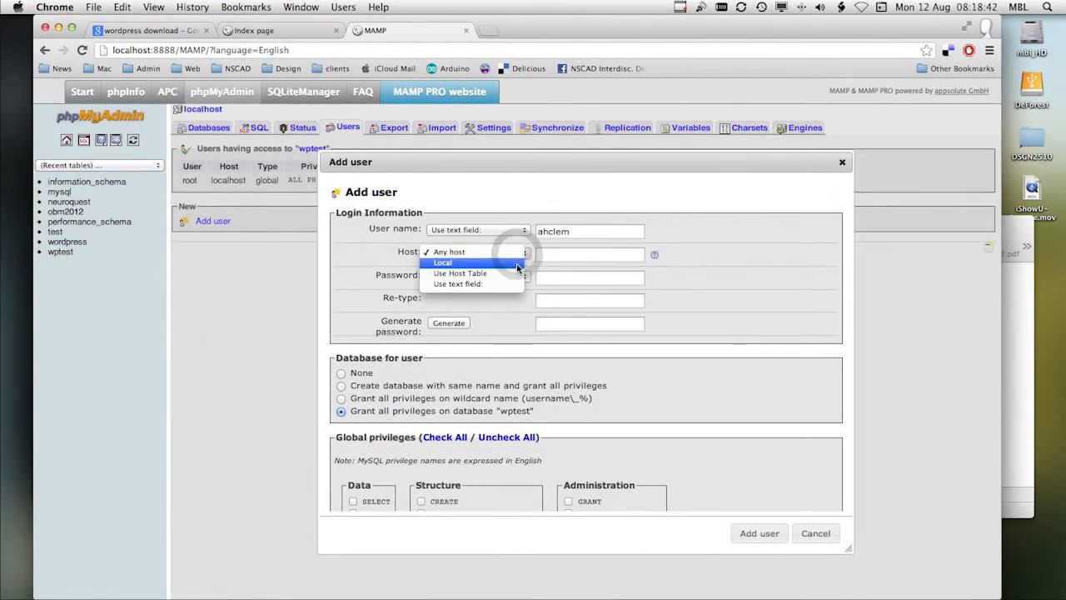
{"action": "left_click", "coordinate": [511, 263]}
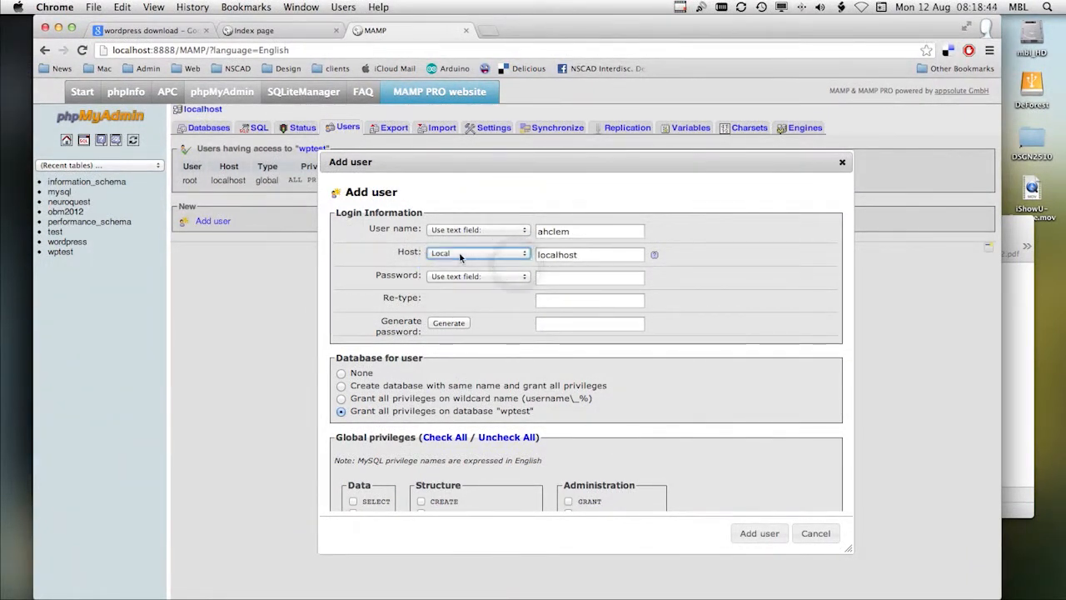
Step: Enter and re-type the new user's password, then add the user with all privileges granted on the wptest database
{"action": "left_click", "coordinate": [554, 279]}
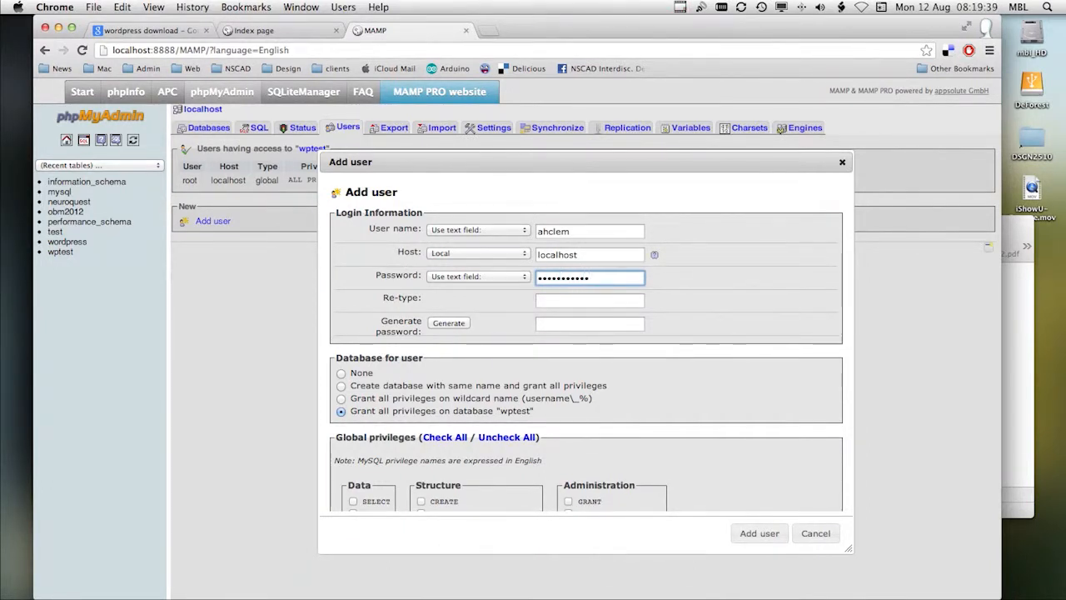
{"action": "left_click", "coordinate": [534, 301]}
{"action": "key", "text": "super+v"}
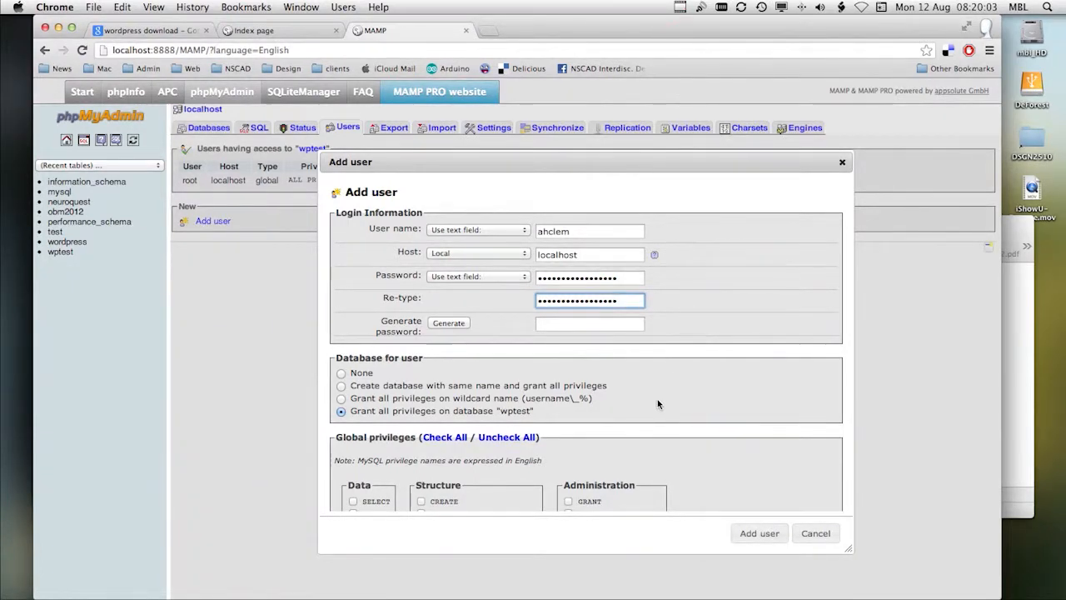
{"action": "scroll", "coordinate": [657, 403], "scroll_direction": "down", "scroll_amount": 3}
{"action": "scroll", "coordinate": [657, 403], "scroll_direction": "down", "scroll_amount": 2}
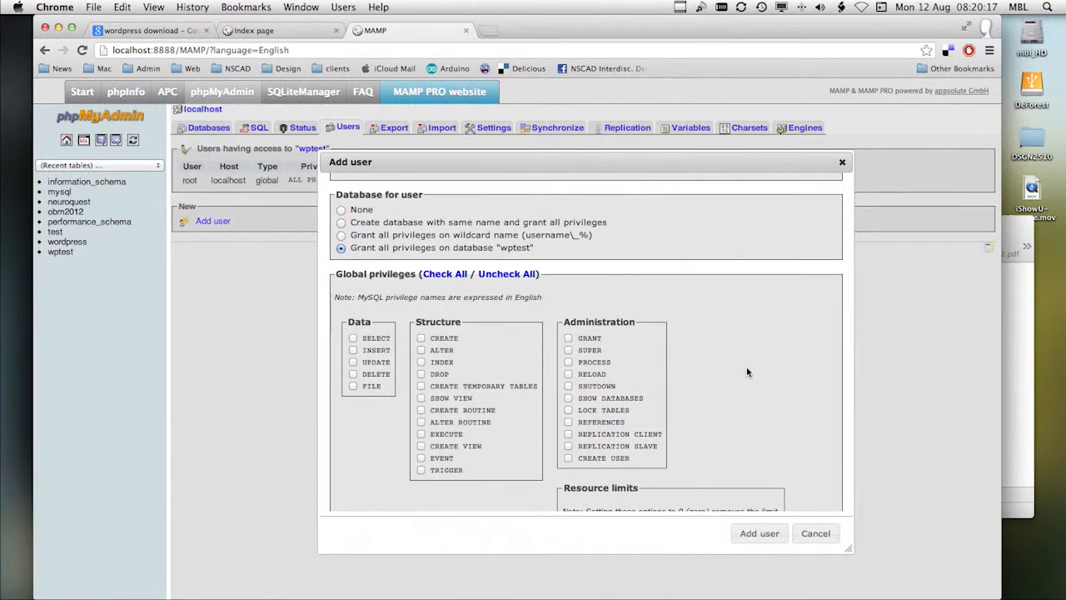
{"action": "scroll", "coordinate": [747, 372], "scroll_direction": "down", "scroll_amount": 3}
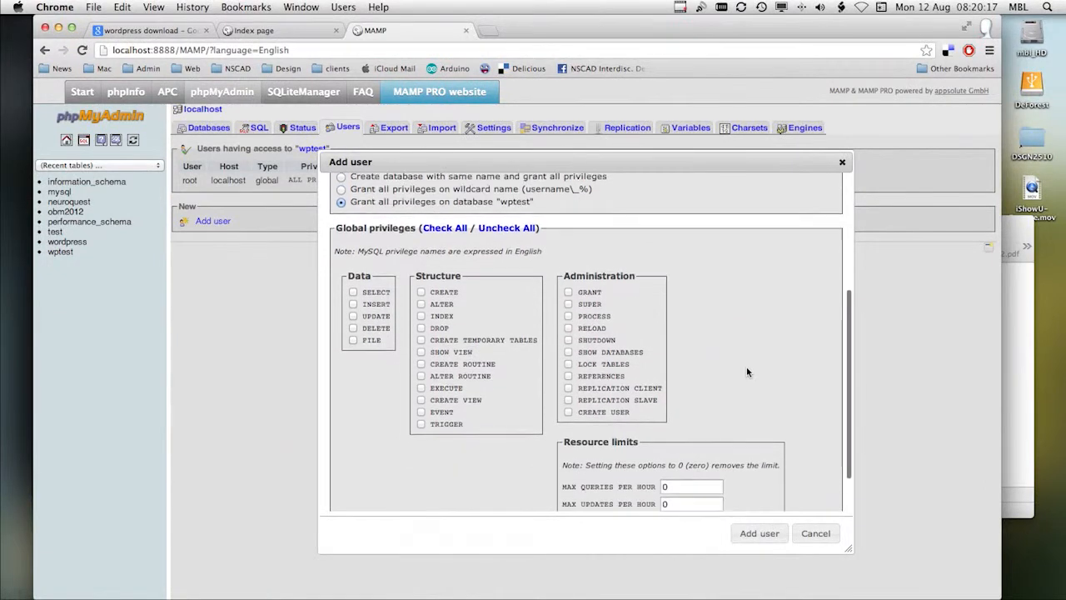
{"action": "left_click", "coordinate": [766, 533]}
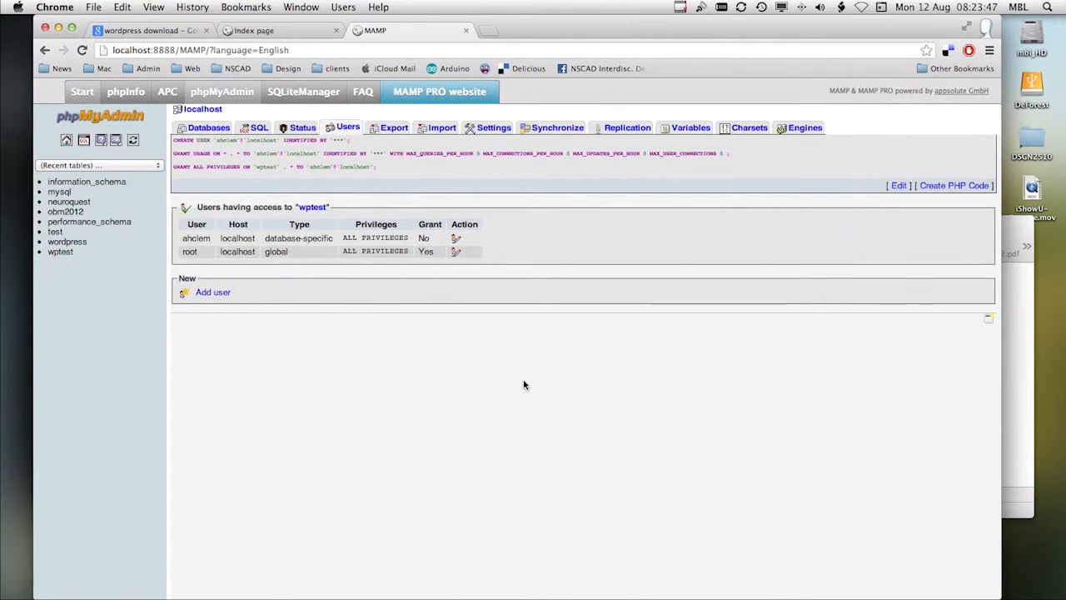
Step: Download the WordPress 3.6 zip from the Download WordPress page in the search results and unpack it
{"action": "left_click", "coordinate": [176, 31]}
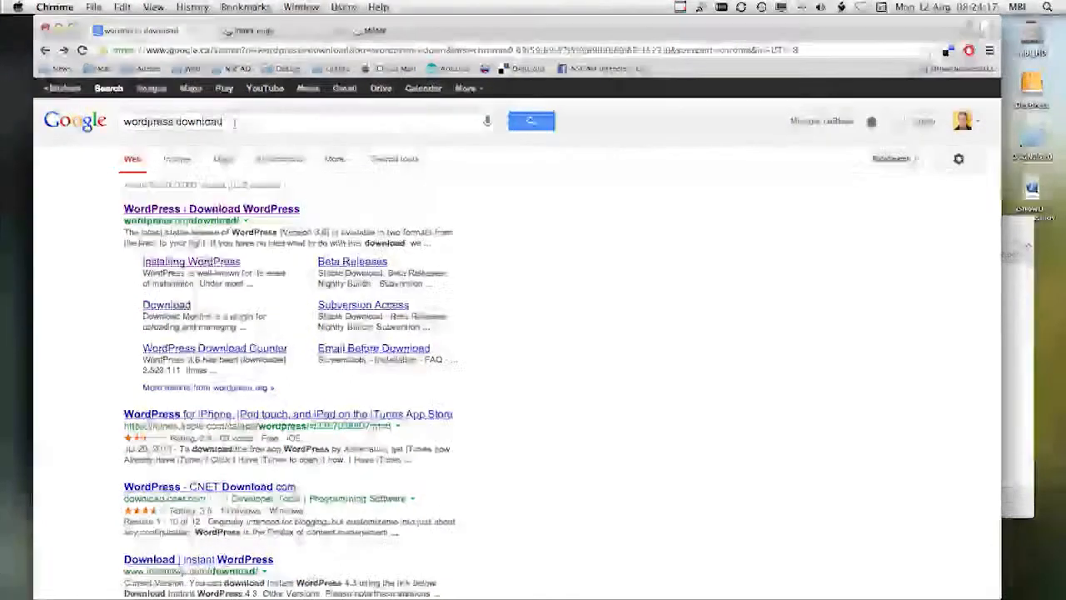
{"action": "left_click", "coordinate": [213, 209]}
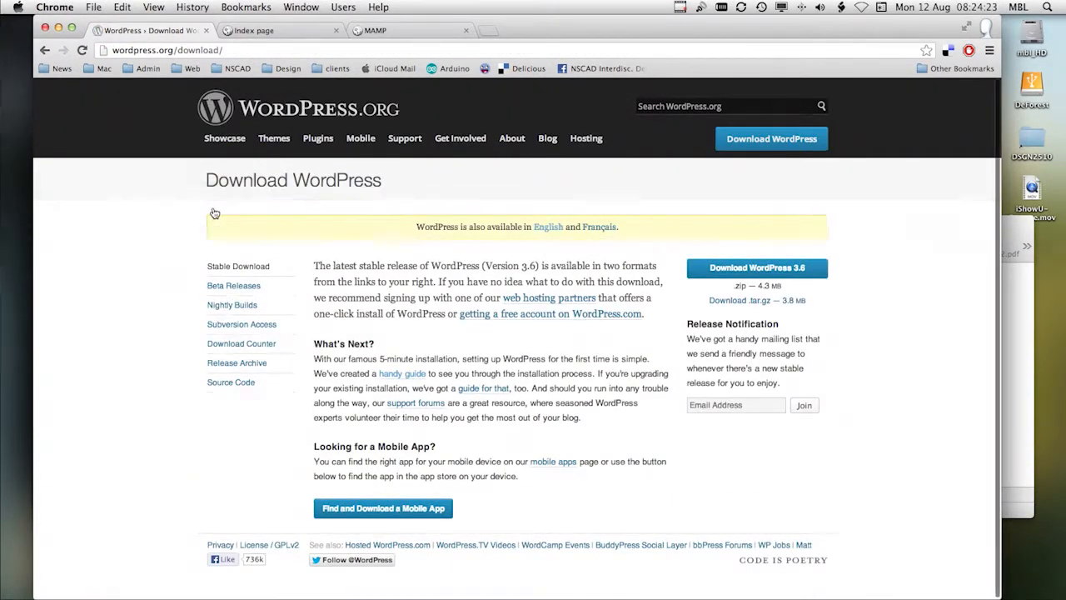
{"action": "left_click", "coordinate": [757, 275]}
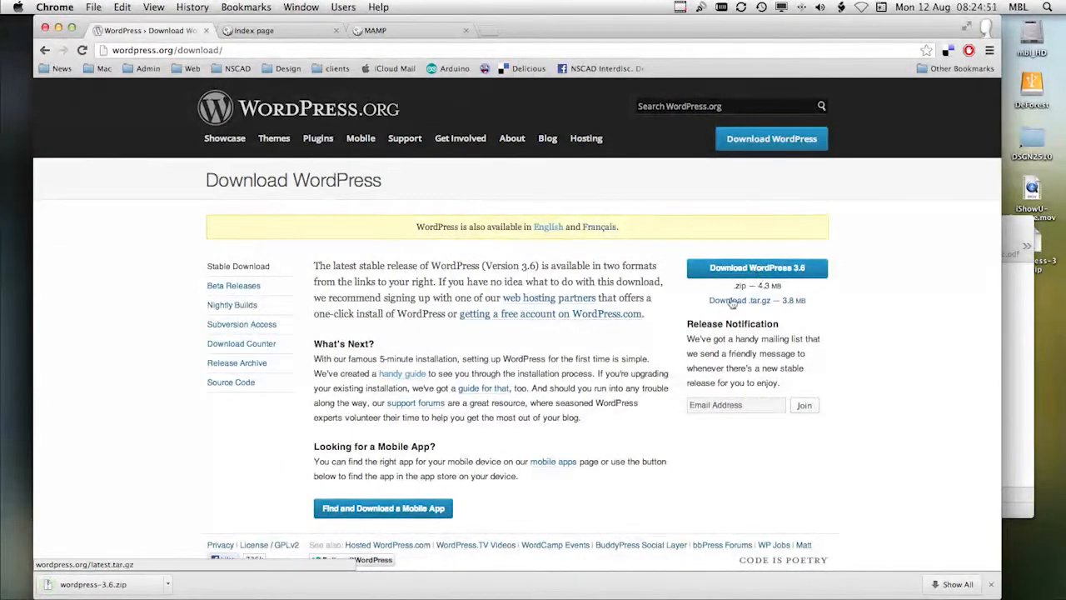
{"action": "left_click", "coordinate": [148, 583]}
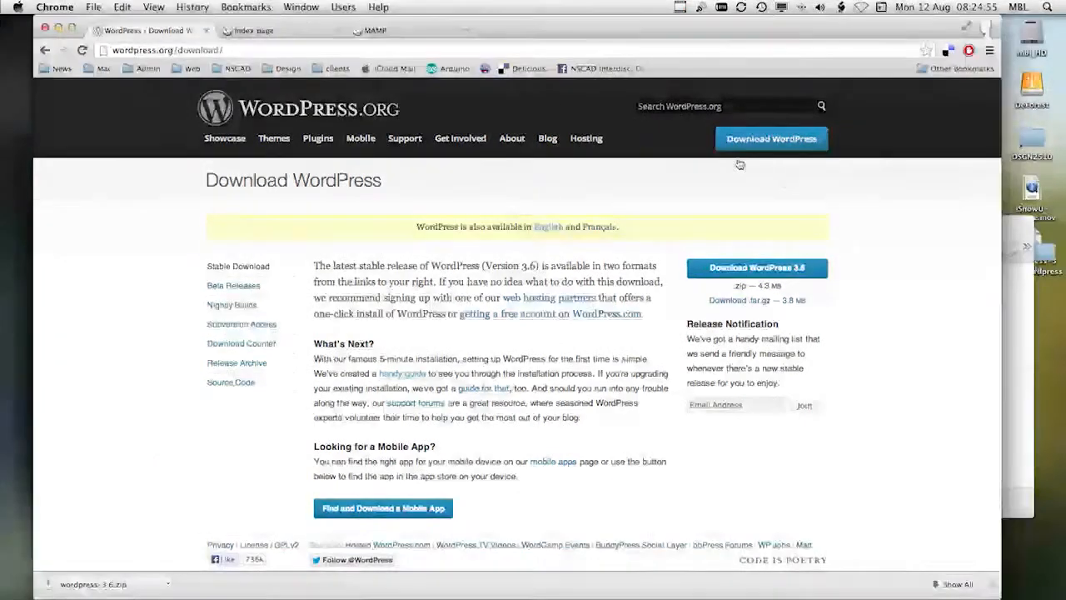
Step: Show MAMP's htdocs folder in Finder and try to move the desktop's wordpress folder into it, without replacing the existing folder
{"action": "left_click_drag", "start_coordinate": [1021, 229], "coordinate": [958, 171]}
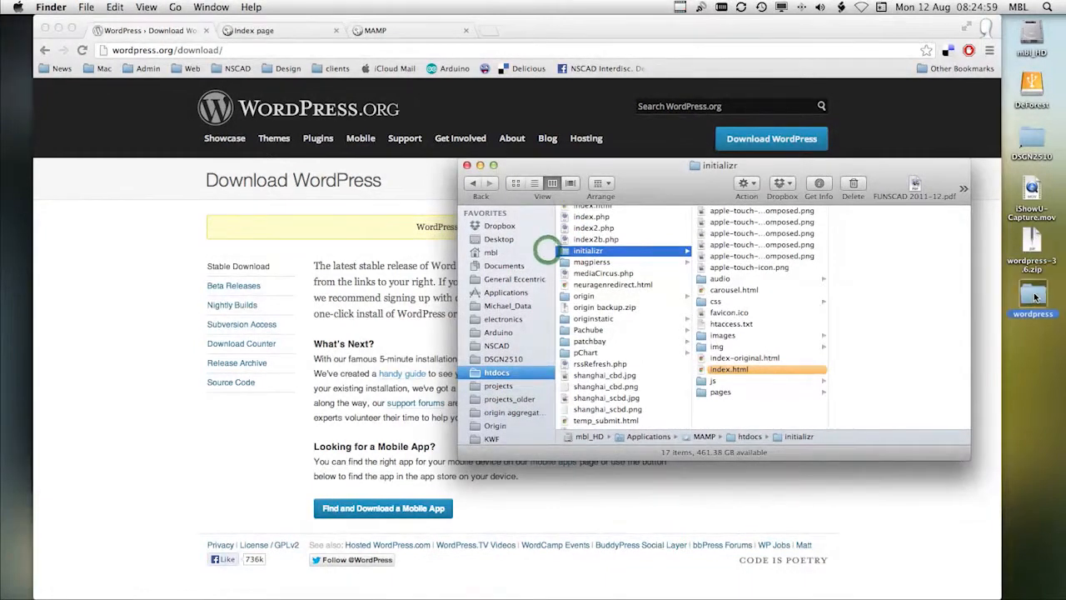
{"action": "left_click", "coordinate": [1032, 297]}
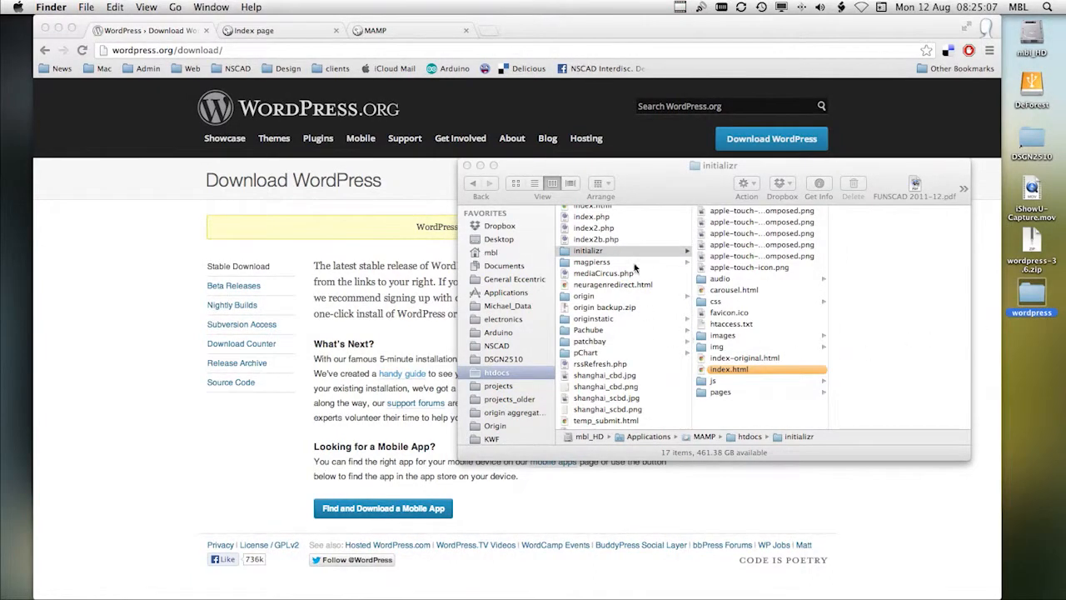
{"action": "scroll", "coordinate": [626, 235], "scroll_direction": "down", "scroll_amount": 3}
{"action": "left_click", "coordinate": [525, 169]}
{"action": "scroll", "coordinate": [606, 356], "scroll_direction": "down", "scroll_amount": 3}
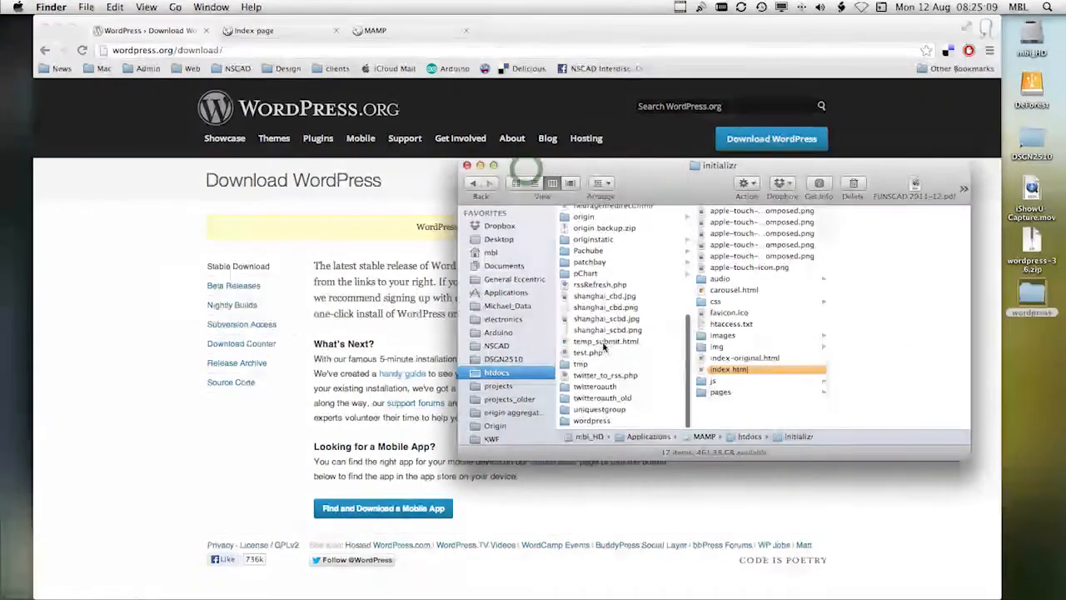
{"action": "left_click", "coordinate": [495, 372]}
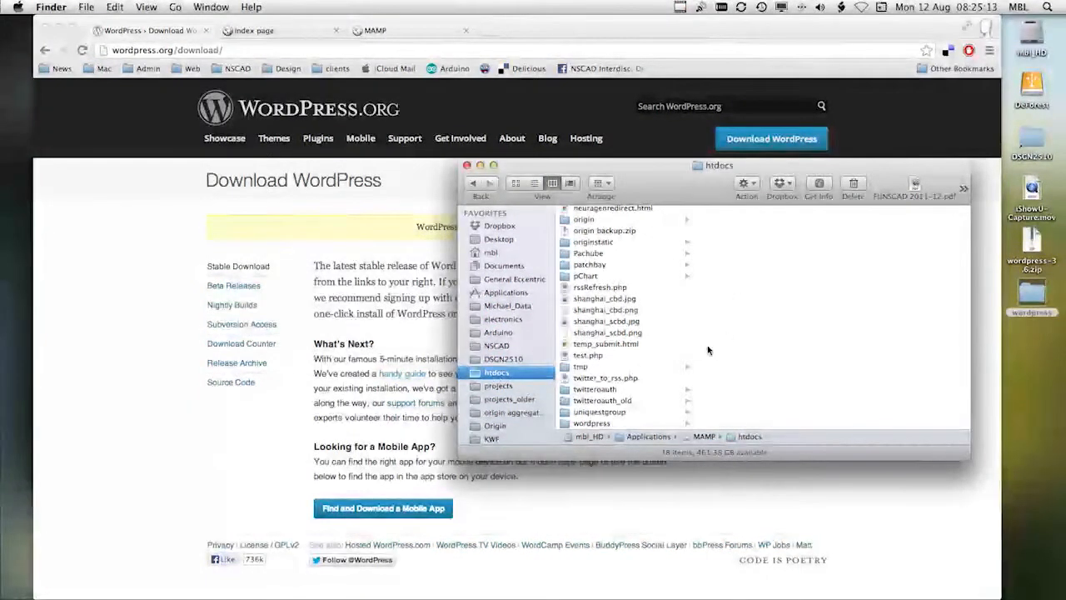
{"action": "left_click_drag", "start_coordinate": [1037, 296], "coordinate": [631, 323]}
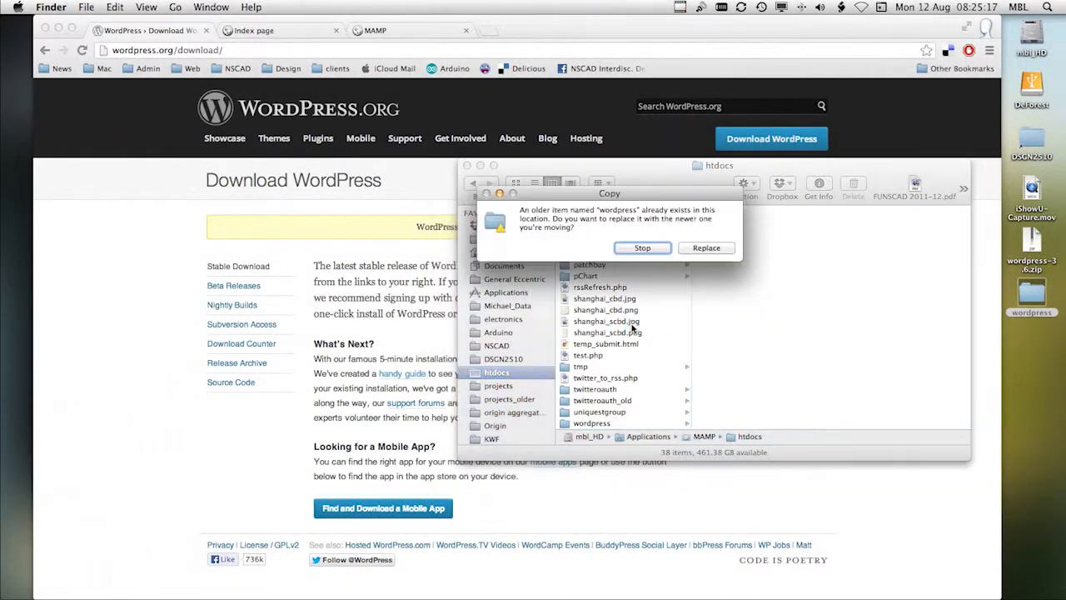
{"action": "left_click", "coordinate": [642, 248]}
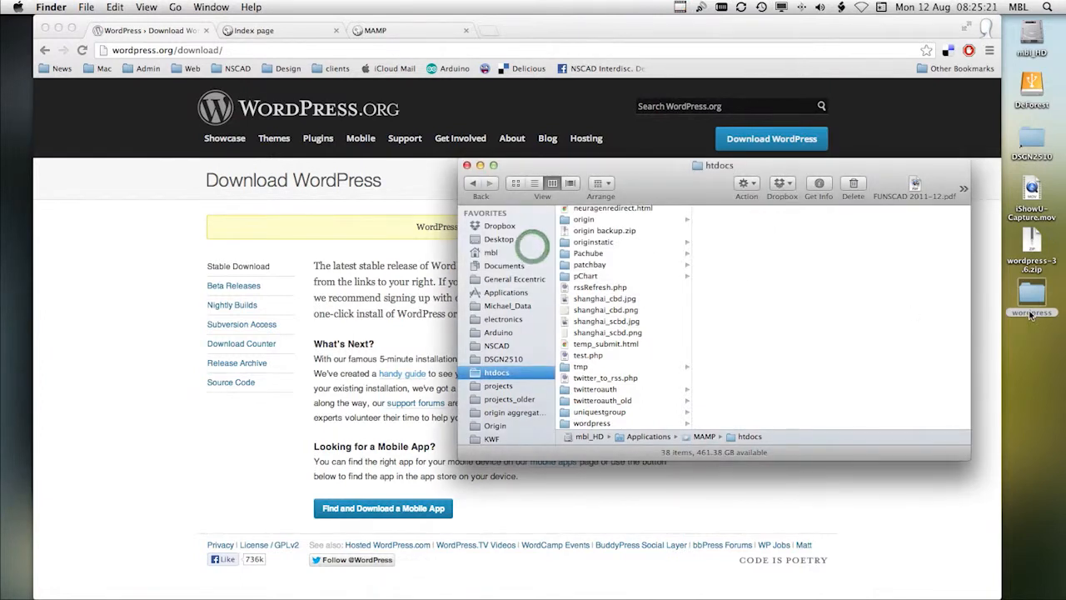
Step: Rename the desktop's wordpress folder to wptest and move it into the htdocs folder
{"action": "left_click", "coordinate": [1031, 314]}
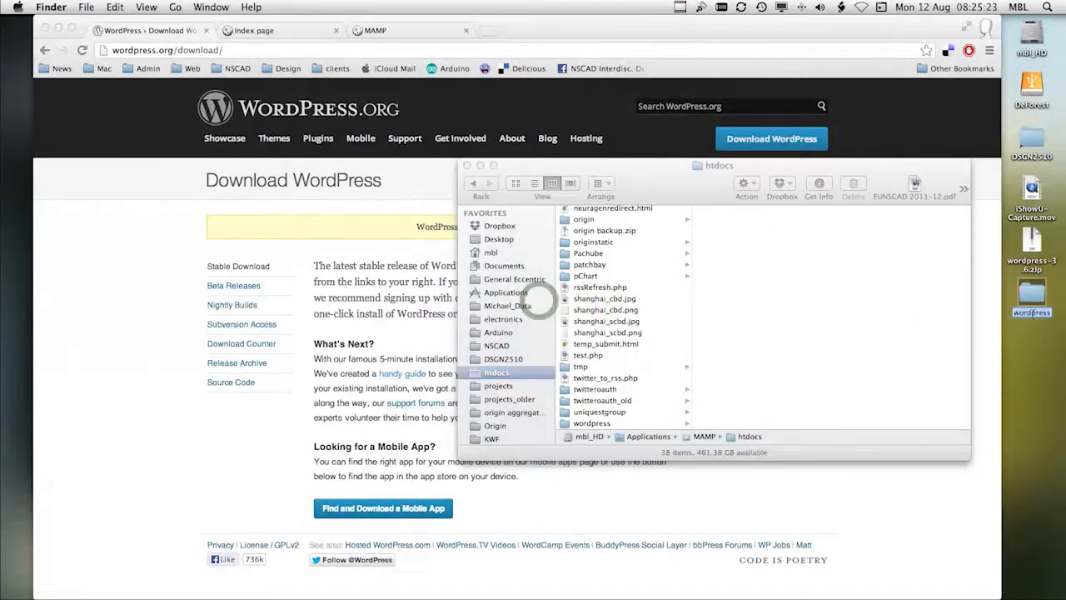
{"action": "type", "text": "wptest"}
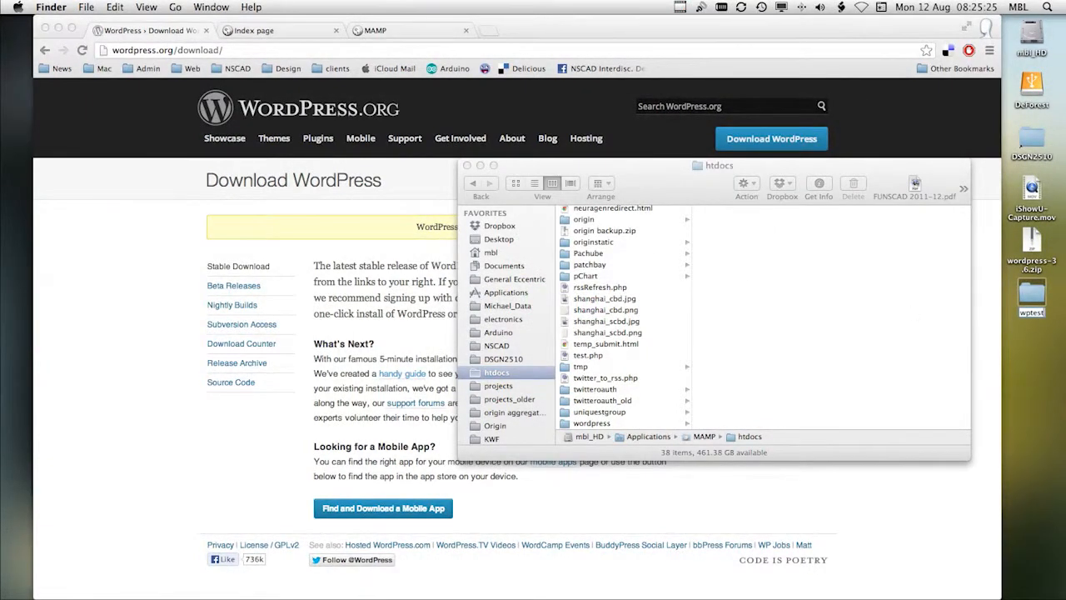
{"action": "key", "text": "Return"}
{"action": "left_click_drag", "start_coordinate": [1031, 293], "coordinate": [651, 320]}
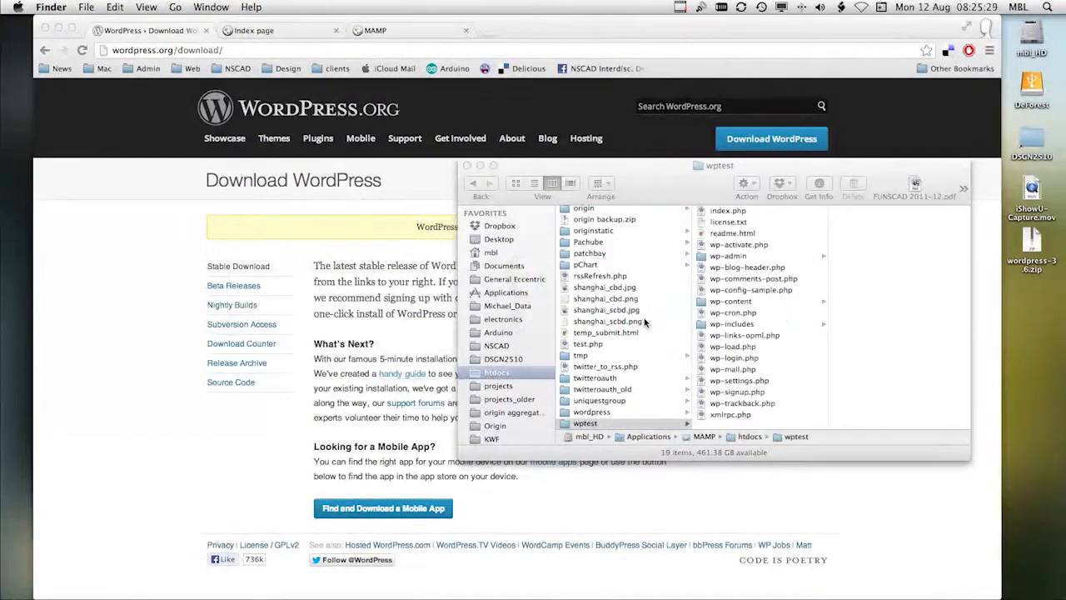
Step: Switch back to Chrome and read the Famous 5-Minute Install section of the handy guide to installing WordPress
{"action": "left_click", "coordinate": [921, 501]}
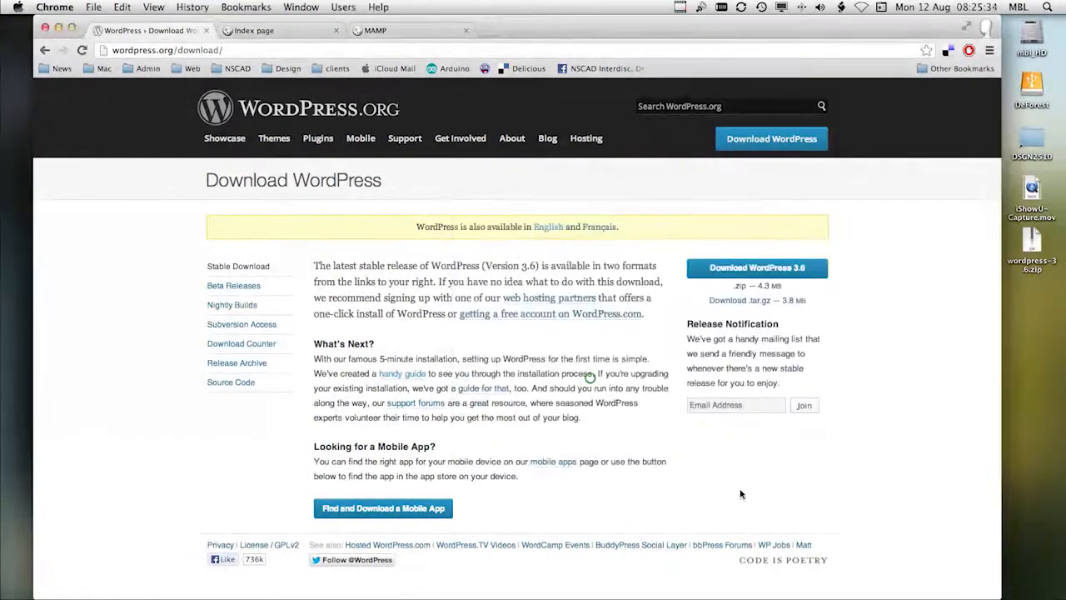
{"action": "left_click", "coordinate": [402, 380]}
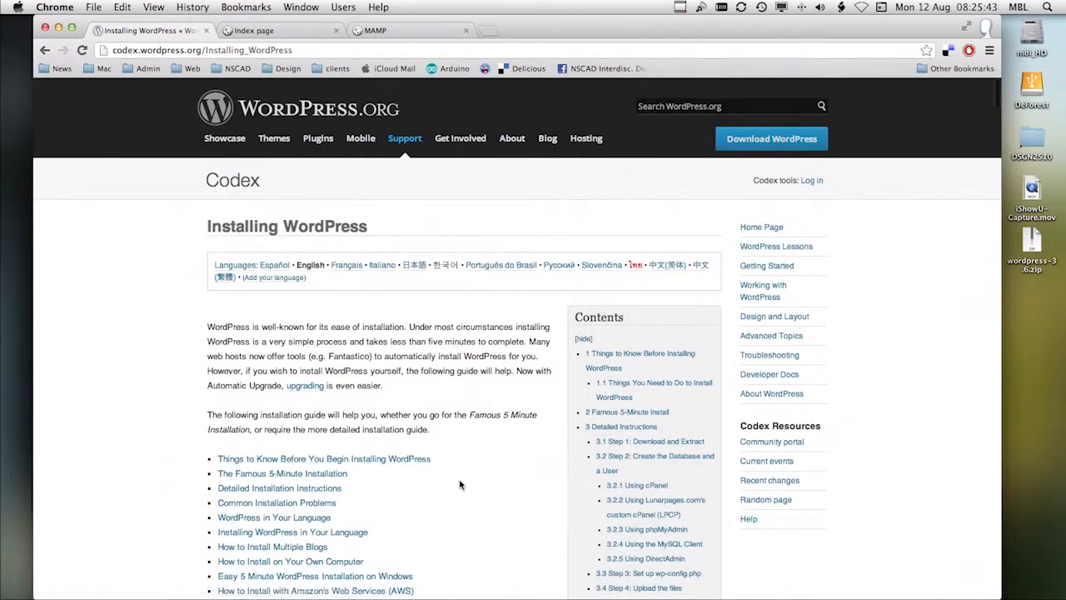
{"action": "scroll", "coordinate": [464, 474], "scroll_direction": "down", "scroll_amount": 10}
{"action": "scroll", "coordinate": [467, 475], "scroll_direction": "down", "scroll_amount": 12}
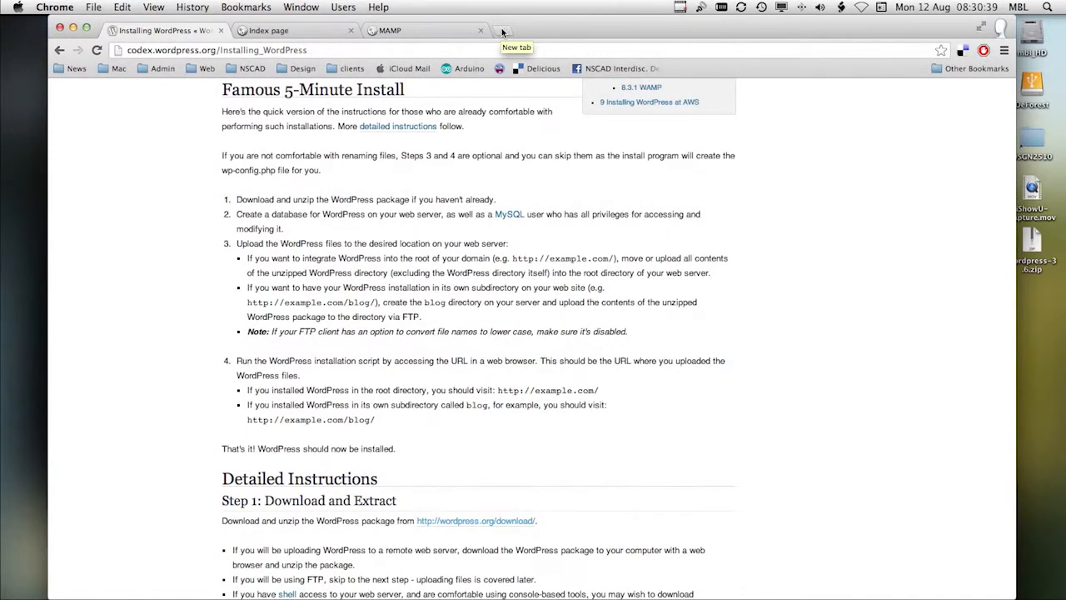
Step: Load localhost:8888/wptest in a new browser tab
{"action": "left_click", "coordinate": [503, 35]}
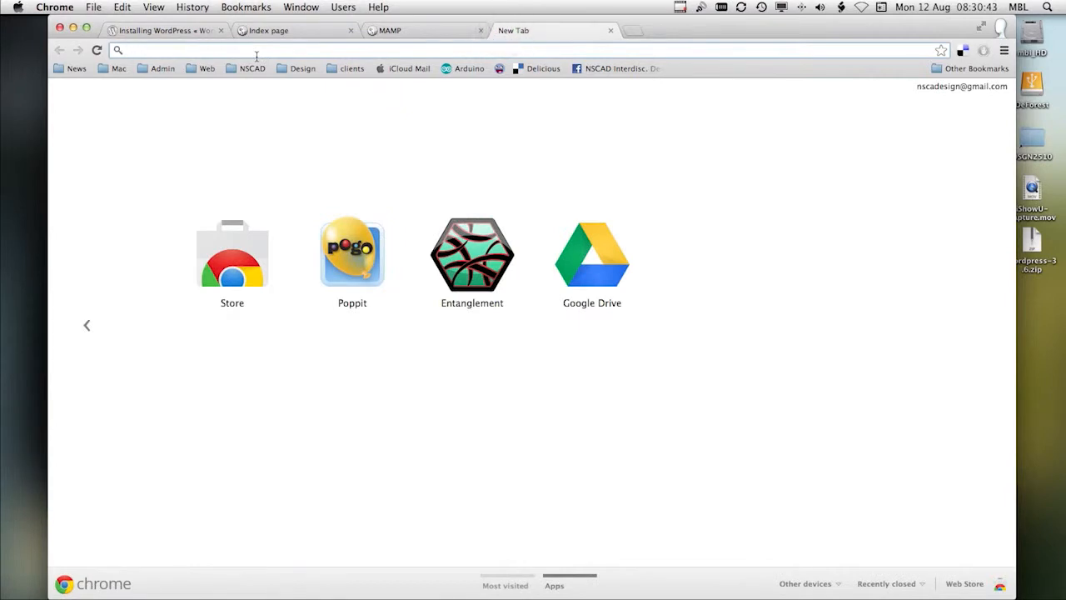
{"action": "type", "text": "local"}
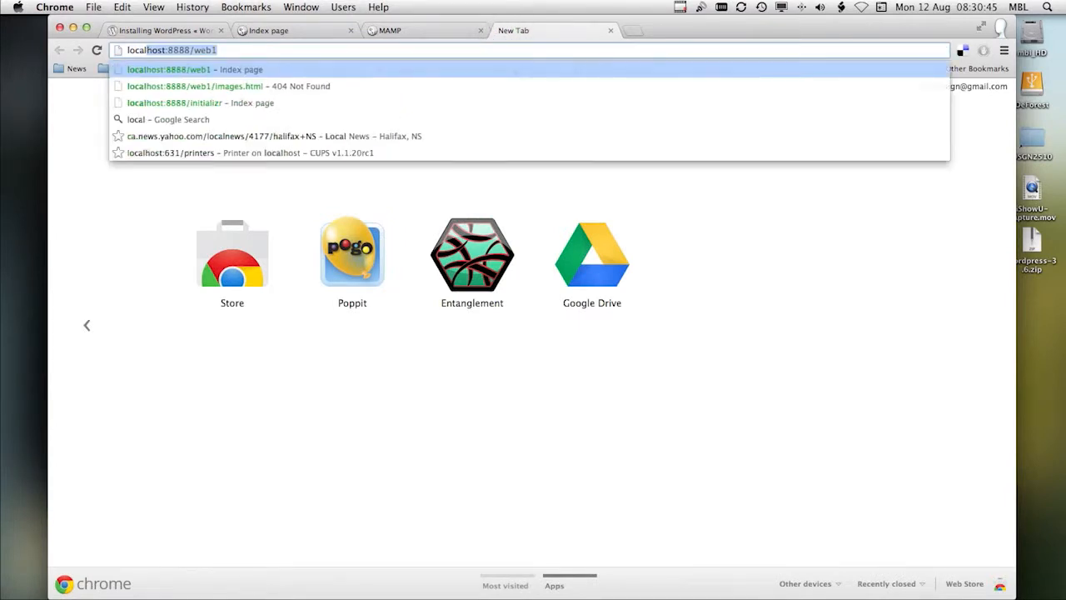
{"action": "double_click", "coordinate": [202, 50]}
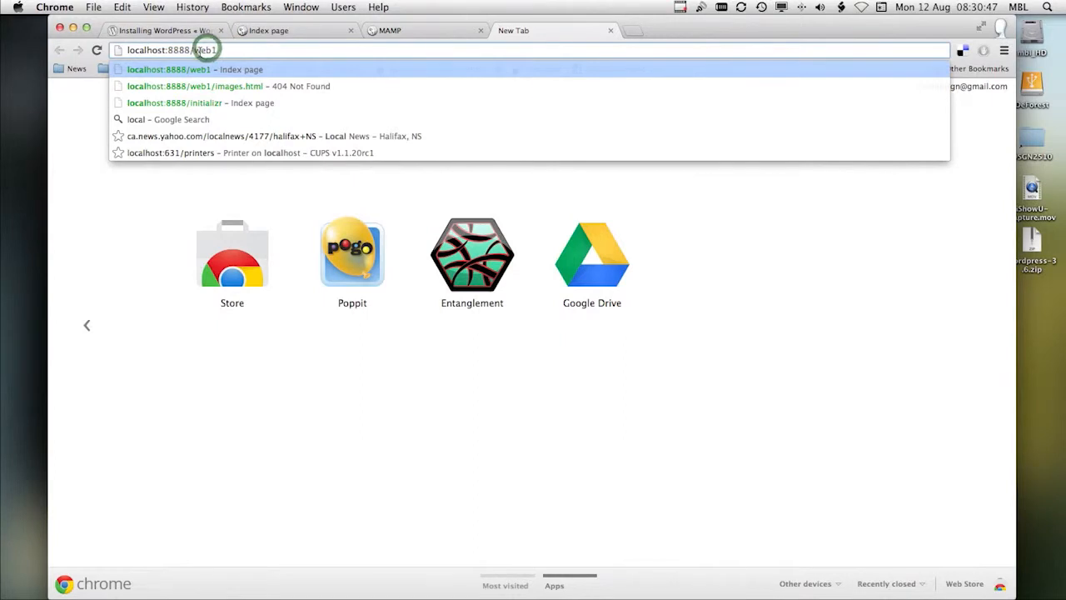
{"action": "type", "text": "wptest"}
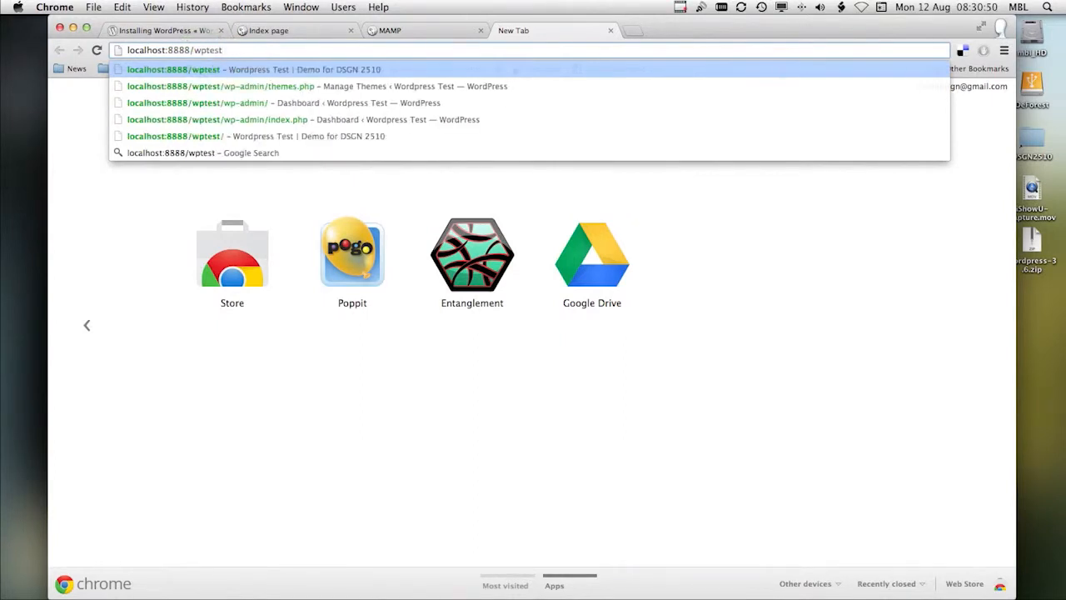
{"action": "key", "text": "Return"}
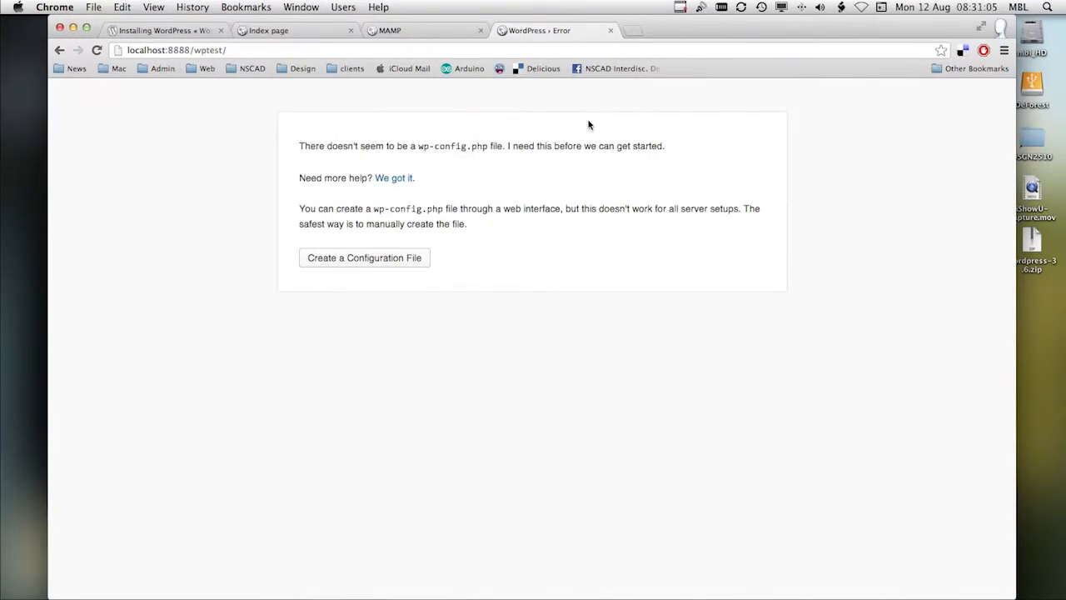
Step: Start creating the configuration file, and enter wptest as the database name and ahclem as the user name
{"action": "left_click", "coordinate": [362, 260]}
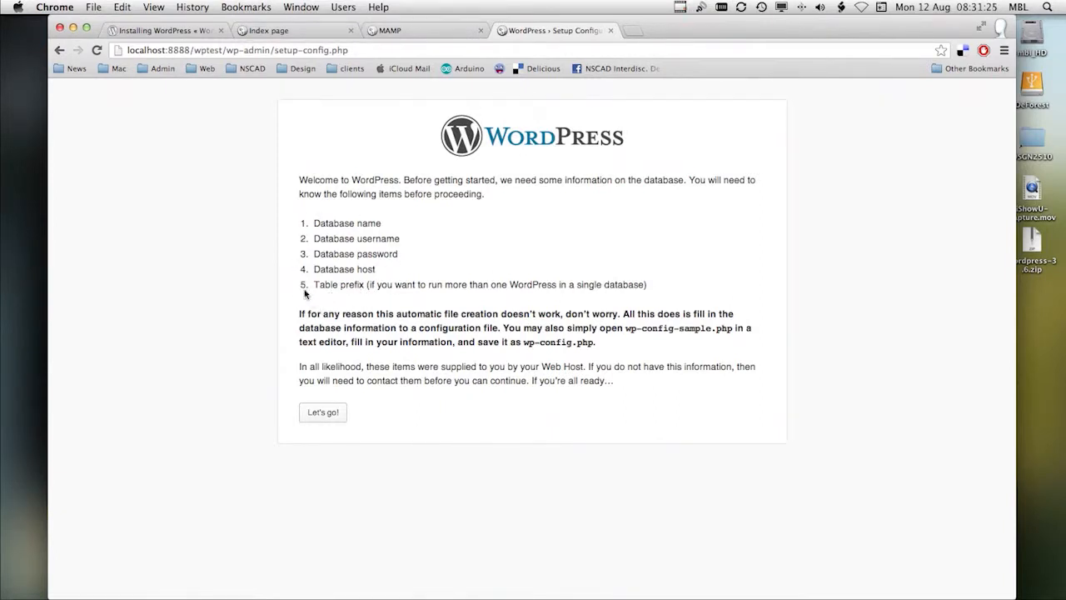
{"action": "left_click", "coordinate": [331, 416]}
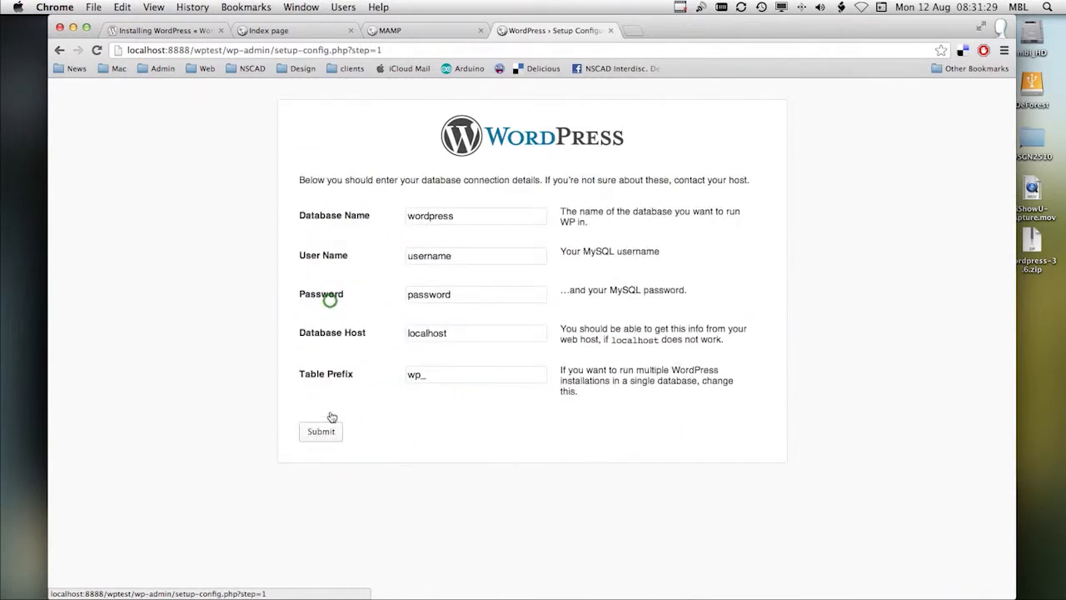
{"action": "double_click", "coordinate": [468, 218]}
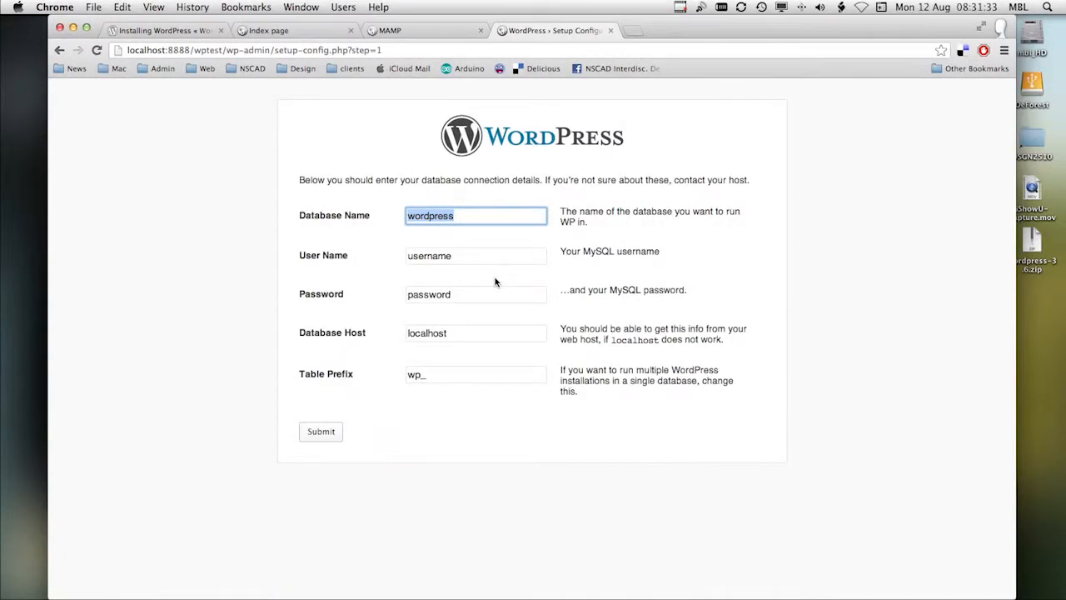
{"action": "type", "text": "wptest"}
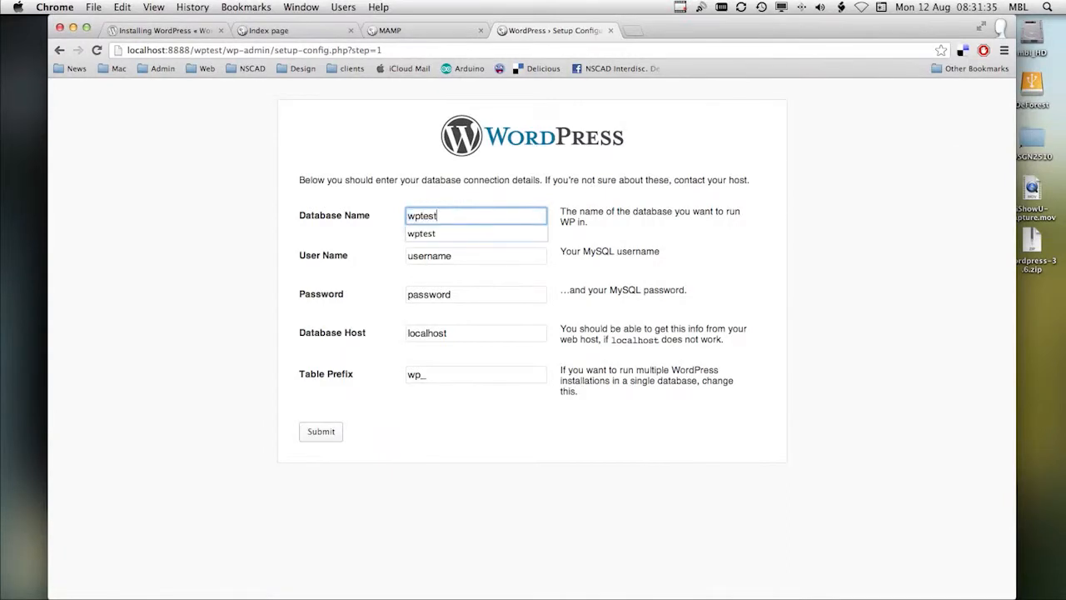
{"action": "double_click", "coordinate": [451, 258]}
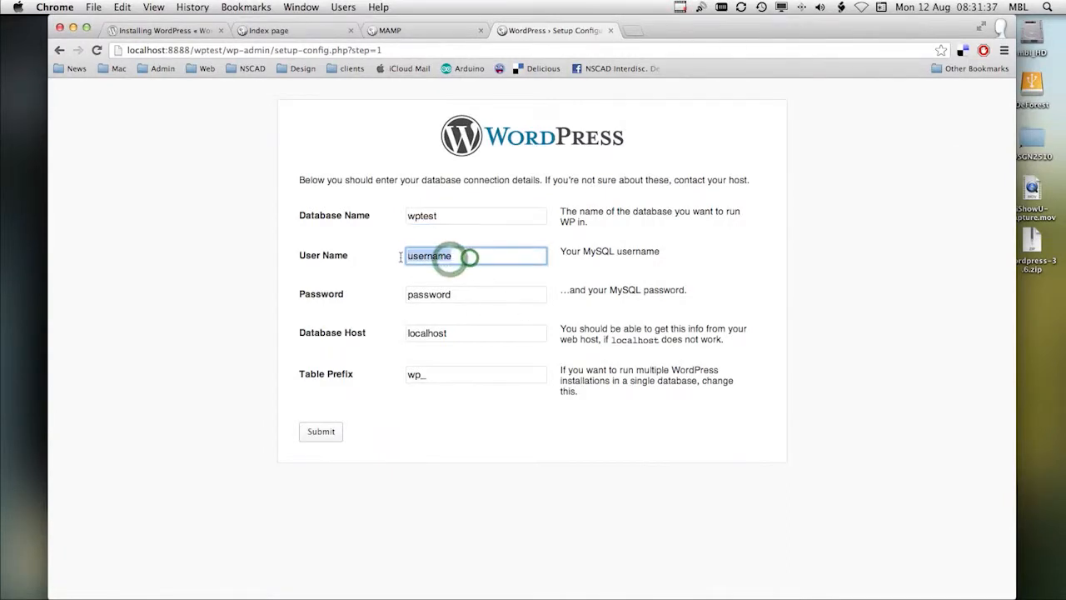
{"action": "type", "text": "ah"}
{"action": "left_click", "coordinate": [421, 273]}
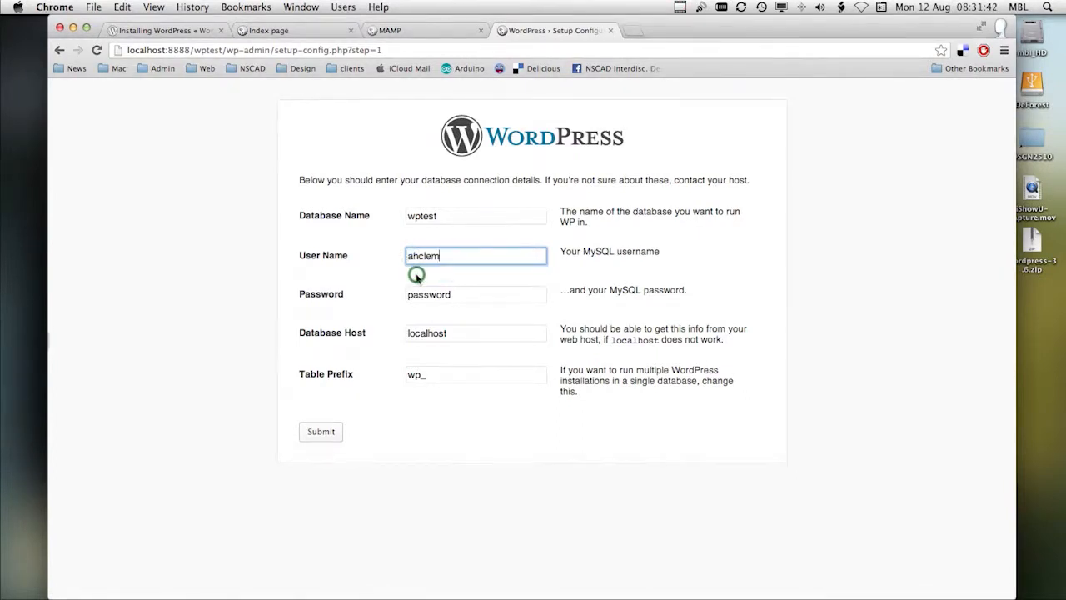
Step: Paste the database password from the TextWrangler notes, keep localhost and the wp_ table prefix, and submit the connection details
{"action": "double_click", "coordinate": [458, 296]}
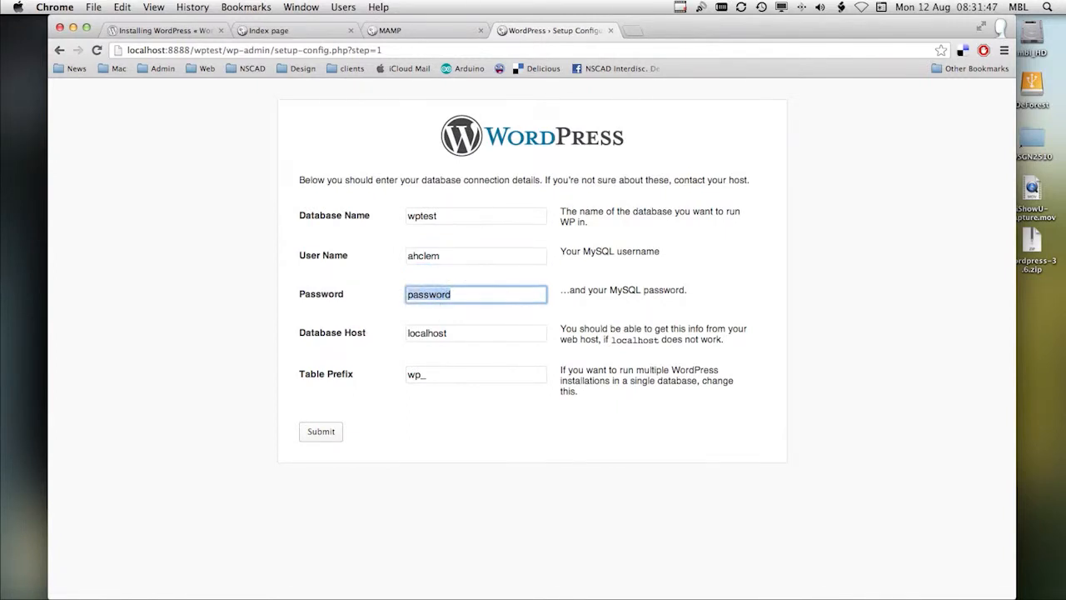
{"action": "left_click", "coordinate": [584, 133]}
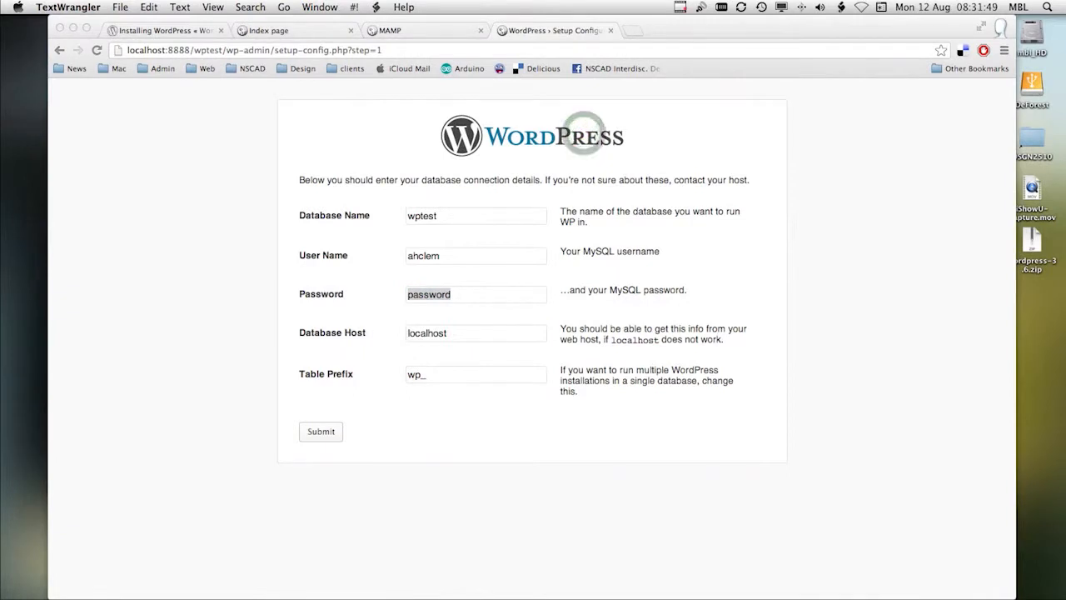
{"action": "left_click", "coordinate": [462, 296]}
{"action": "left_click", "coordinate": [471, 333]}
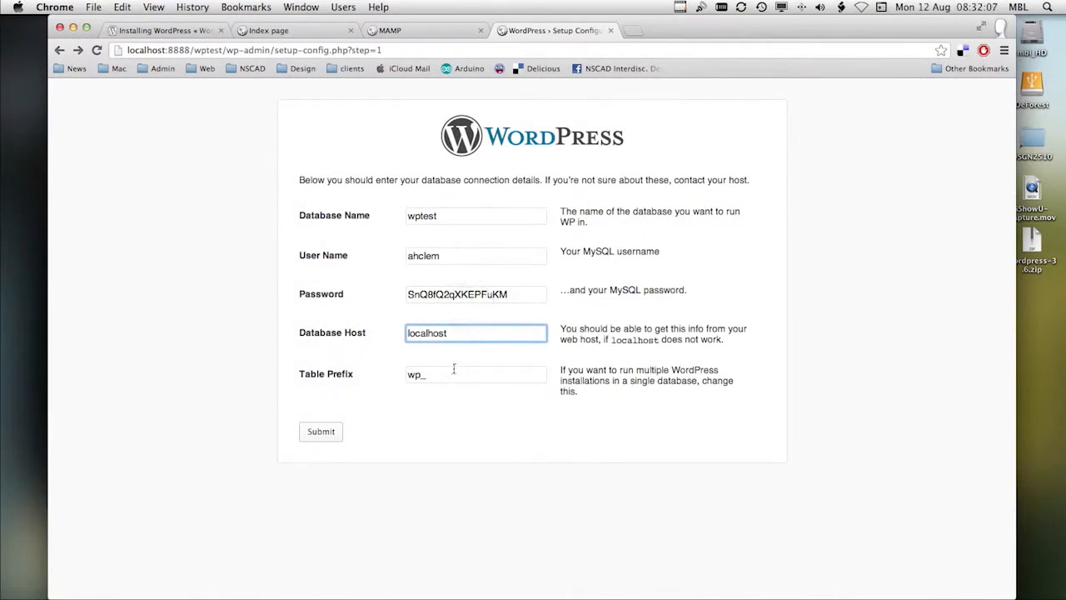
{"action": "left_click", "coordinate": [440, 375]}
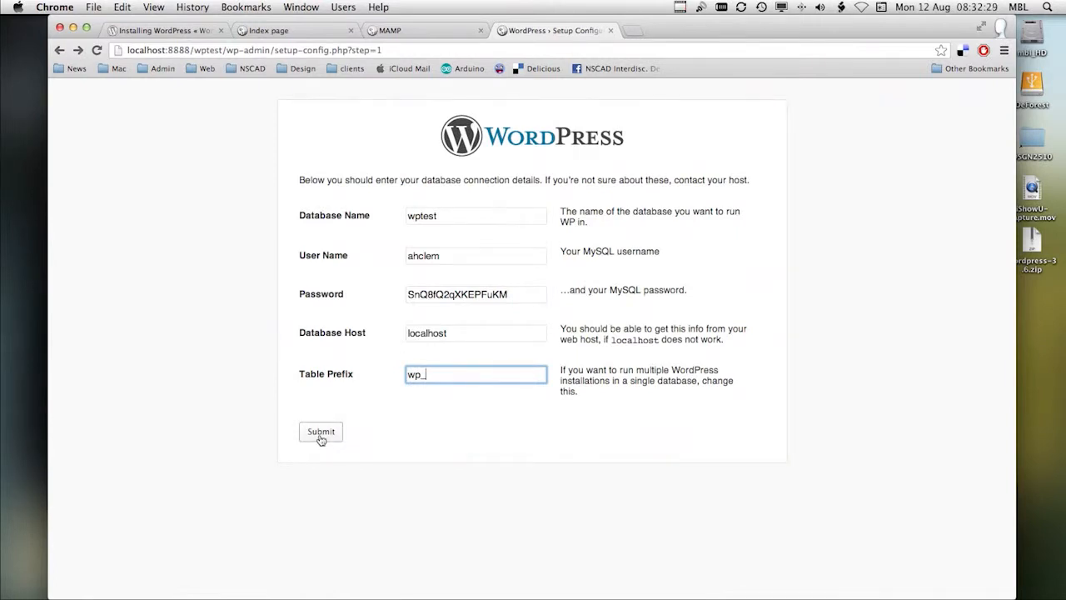
{"action": "left_click", "coordinate": [321, 432]}
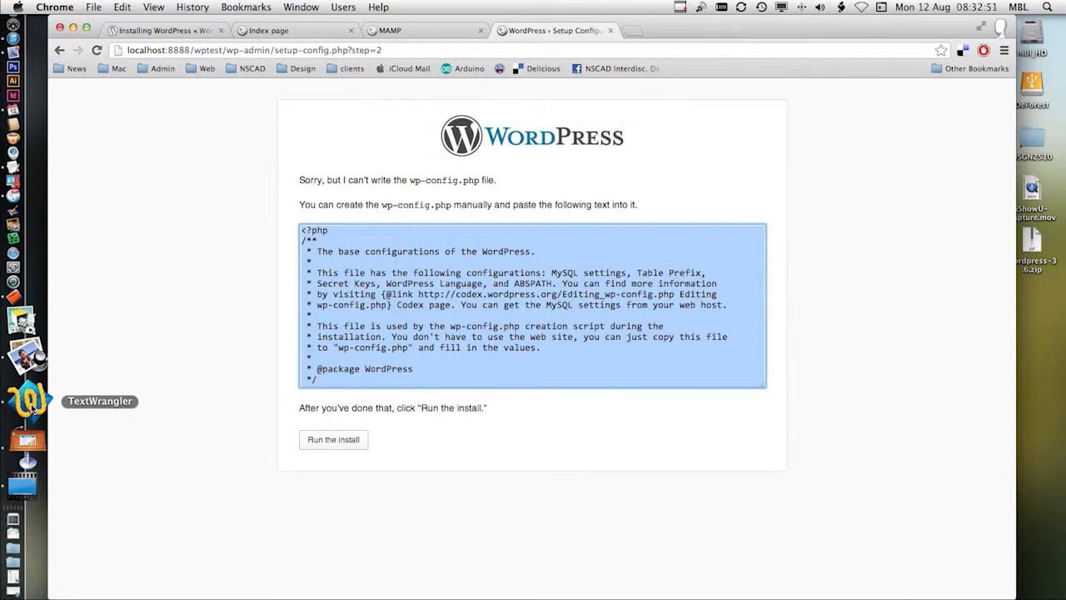
Step: Switch to TextWrangler and paste the generated wp-config.php text into a new text document
{"action": "left_click", "coordinate": [30, 403]}
{"action": "left_click", "coordinate": [120, 7]}
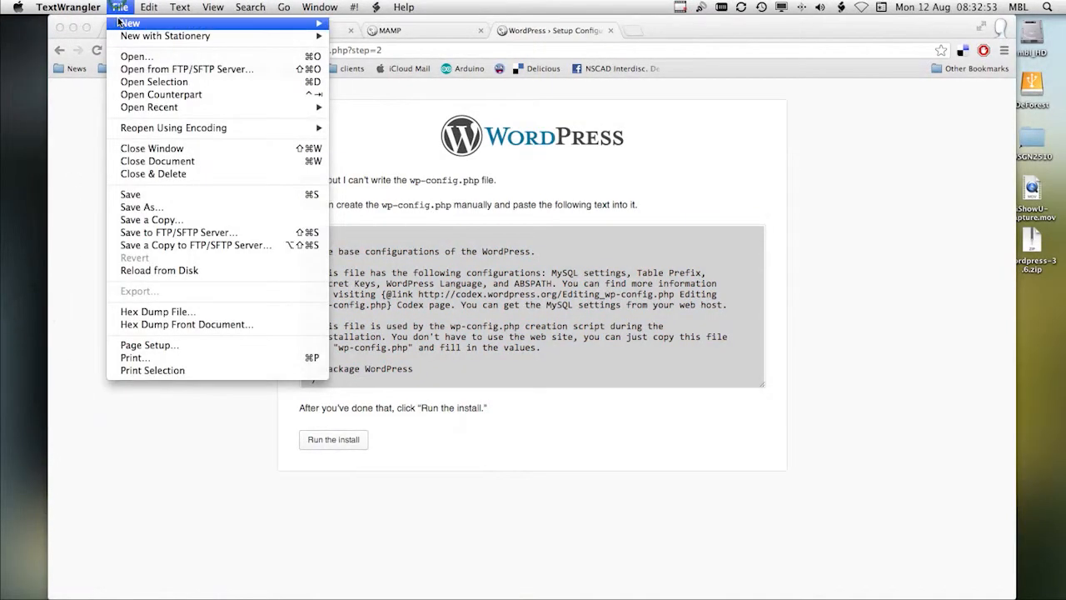
{"action": "mouse_move", "coordinate": [323, 29]}
{"action": "left_click", "coordinate": [364, 27]}
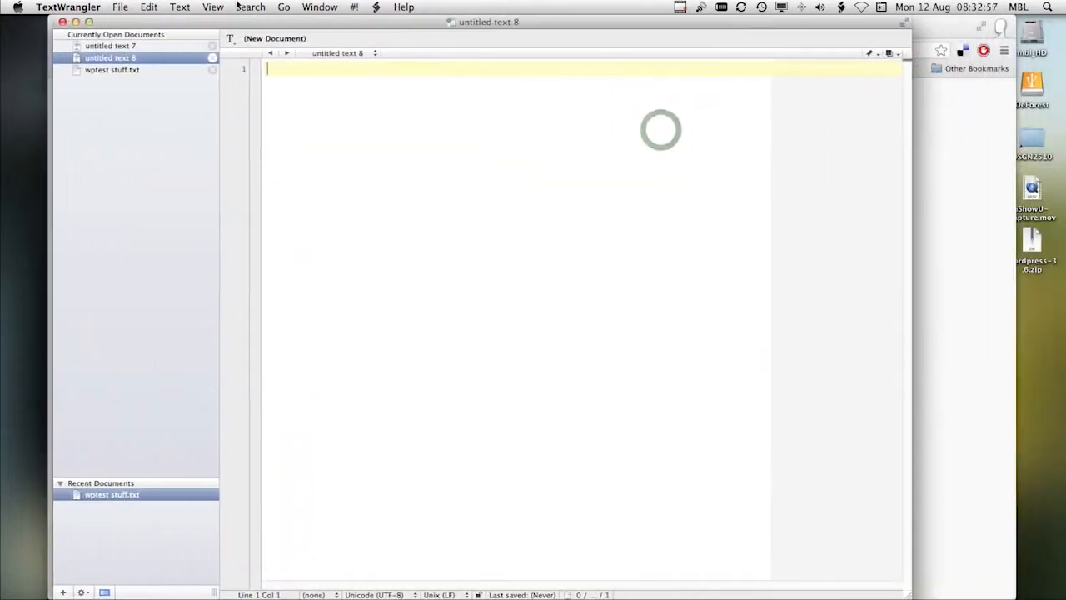
{"action": "key", "text": "super+v"}
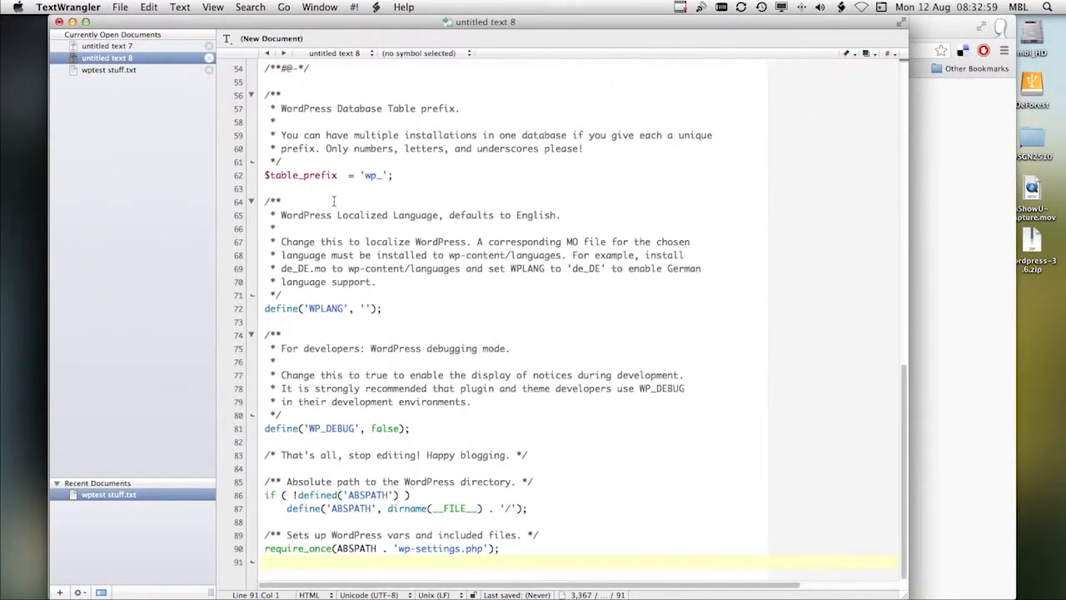
{"action": "scroll", "coordinate": [330, 232], "scroll_direction": "up", "scroll_amount": 15}
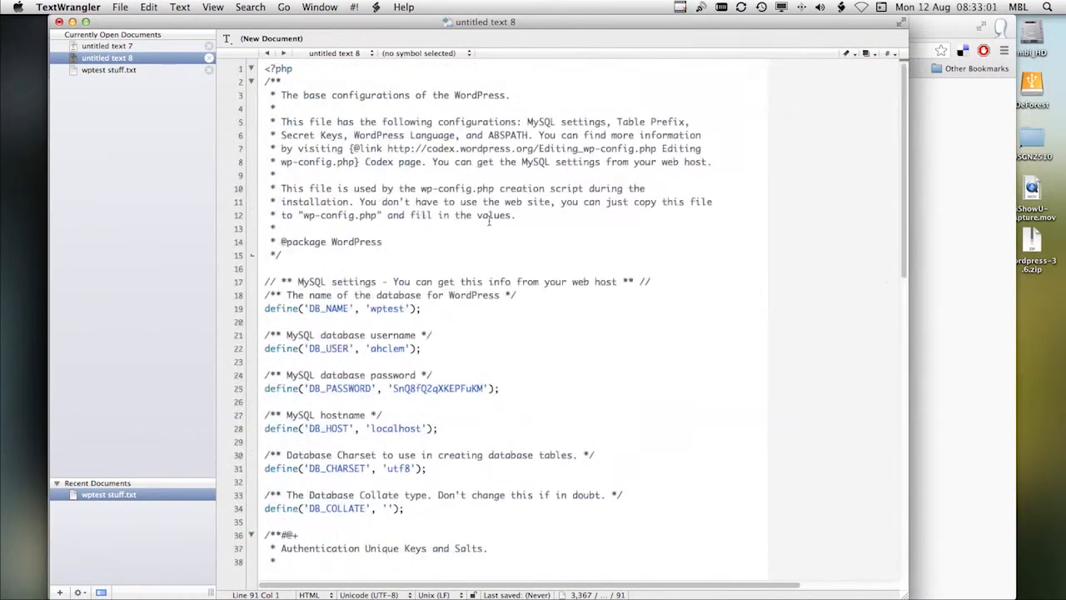
Step: Start saving the document under a new name and choose the wptest folder inside htdocs as its destination
{"action": "left_click_drag", "start_coordinate": [414, 27], "coordinate": [462, 241]}
{"action": "left_click", "coordinate": [126, 9]}
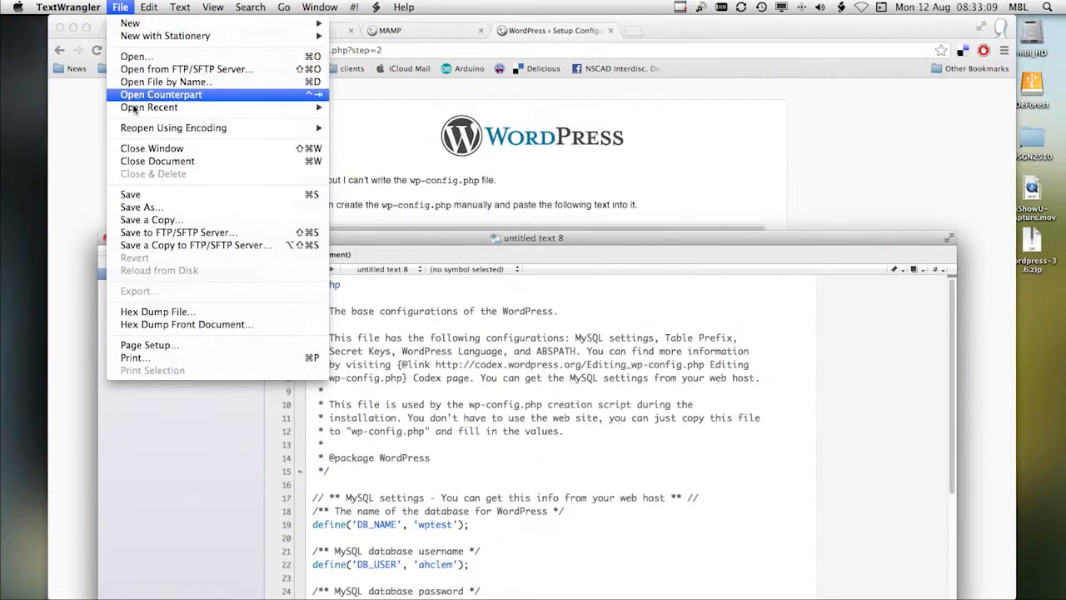
{"action": "left_click", "coordinate": [146, 208]}
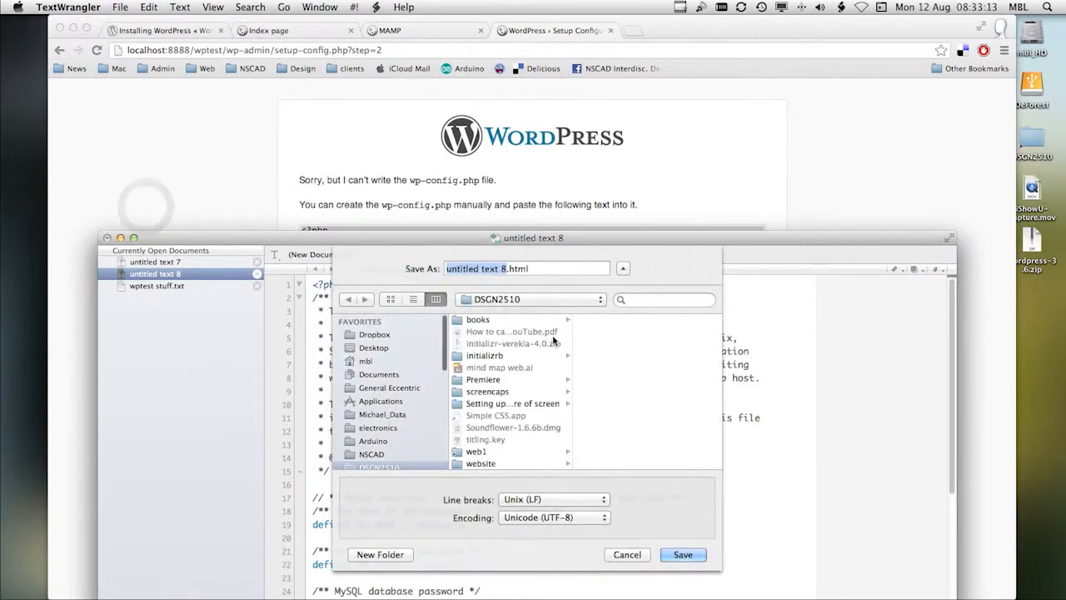
{"action": "scroll", "coordinate": [429, 425], "scroll_direction": "down", "scroll_amount": 4}
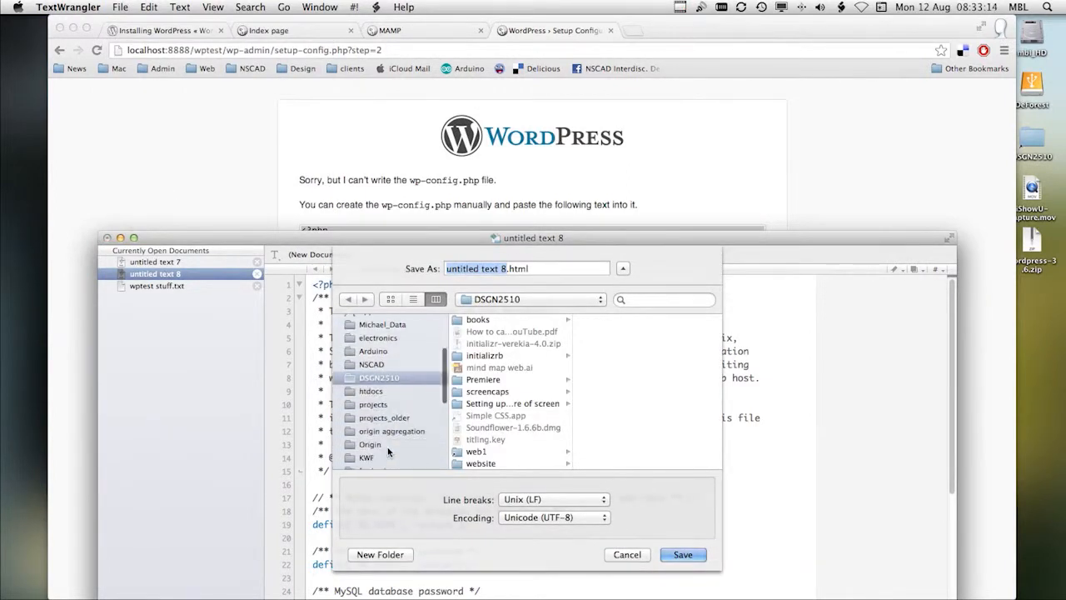
{"action": "left_click", "coordinate": [372, 391]}
{"action": "scroll", "coordinate": [519, 439], "scroll_direction": "down", "scroll_amount": 10}
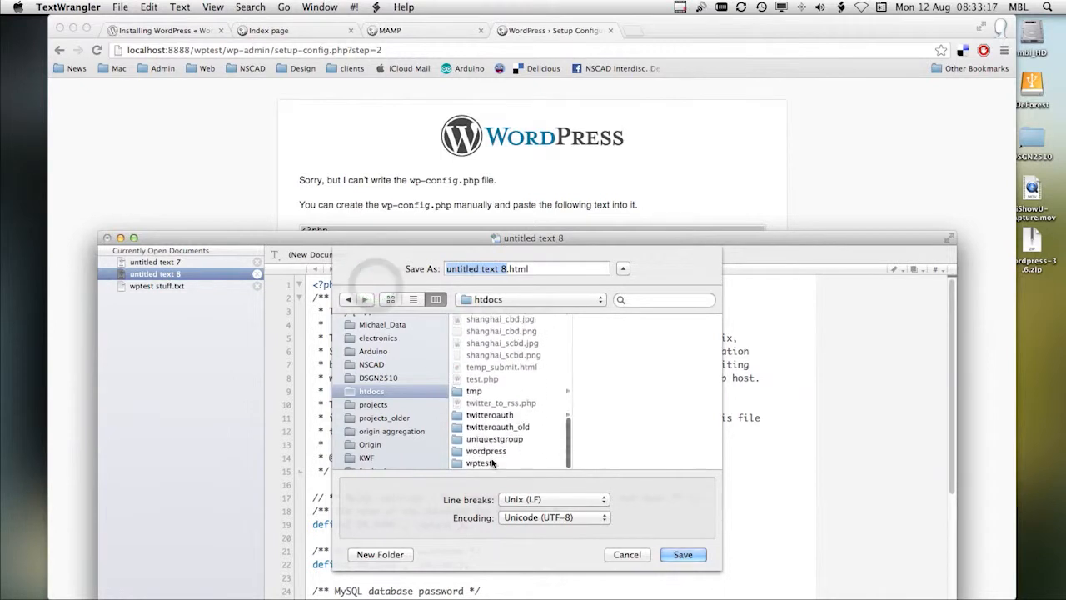
{"action": "left_click", "coordinate": [484, 464]}
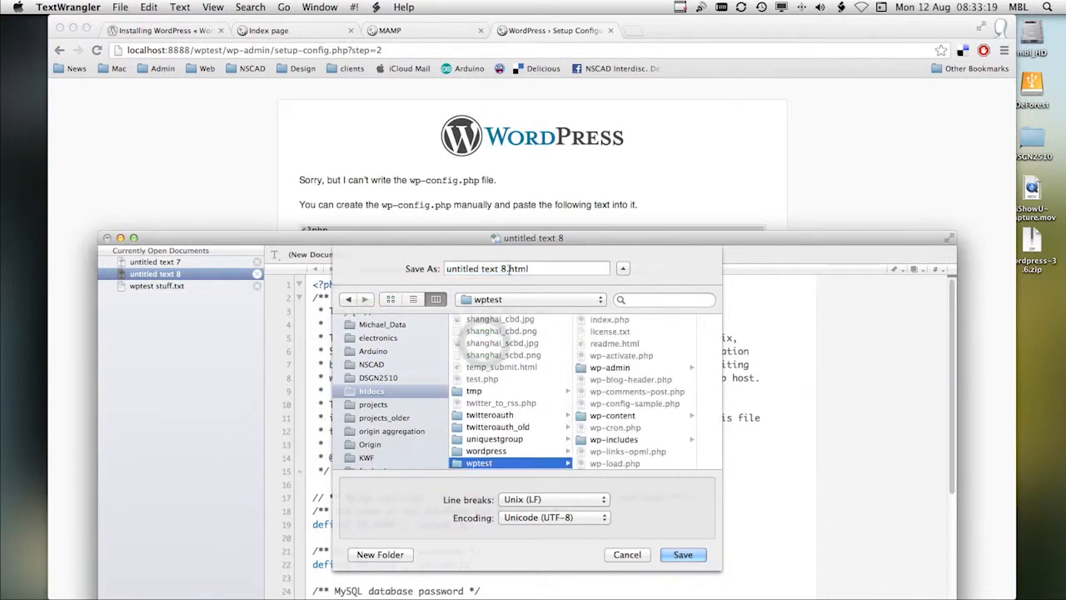
Step: Name the file wp-config.php and save it in the wptest folder
{"action": "left_click_drag", "start_coordinate": [707, 236], "coordinate": [702, 220]}
{"action": "left_click_drag", "start_coordinate": [533, 254], "coordinate": [407, 258]}
{"action": "type", "text": "wp-"}
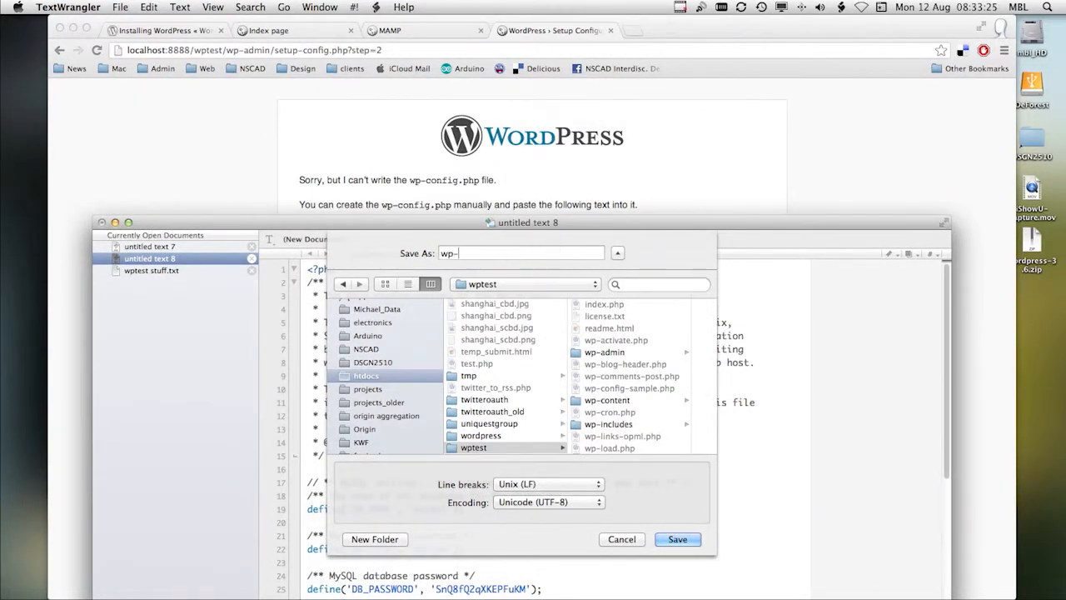
{"action": "type", "text": "config.php"}
{"action": "left_click", "coordinate": [689, 542]}
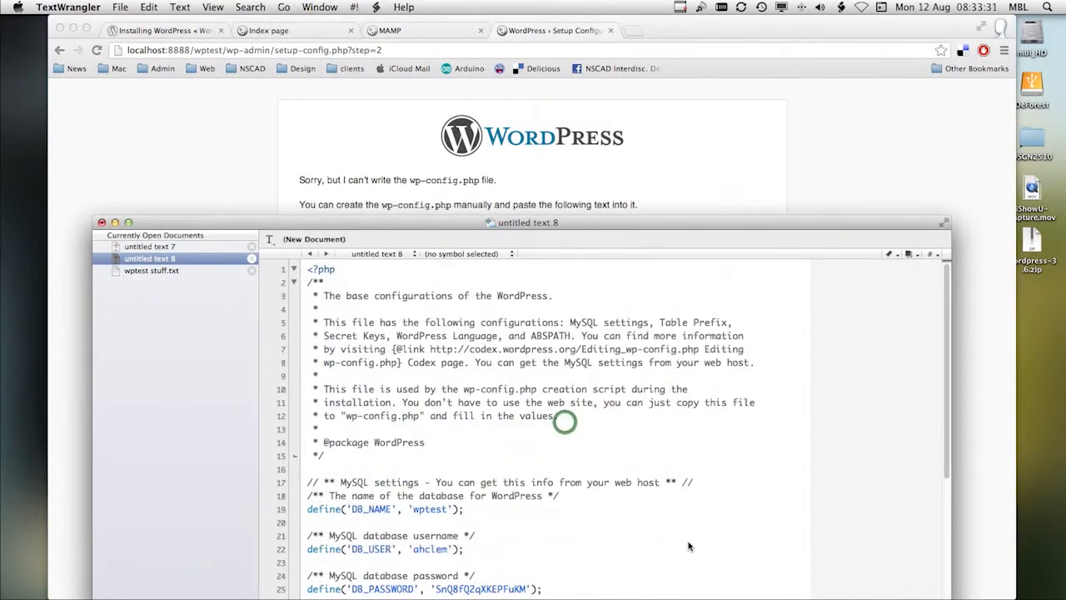
Step: Minimize the wp-config.php window, return to Chrome and run the WordPress install
{"action": "left_click_drag", "start_coordinate": [435, 222], "coordinate": [359, 23]}
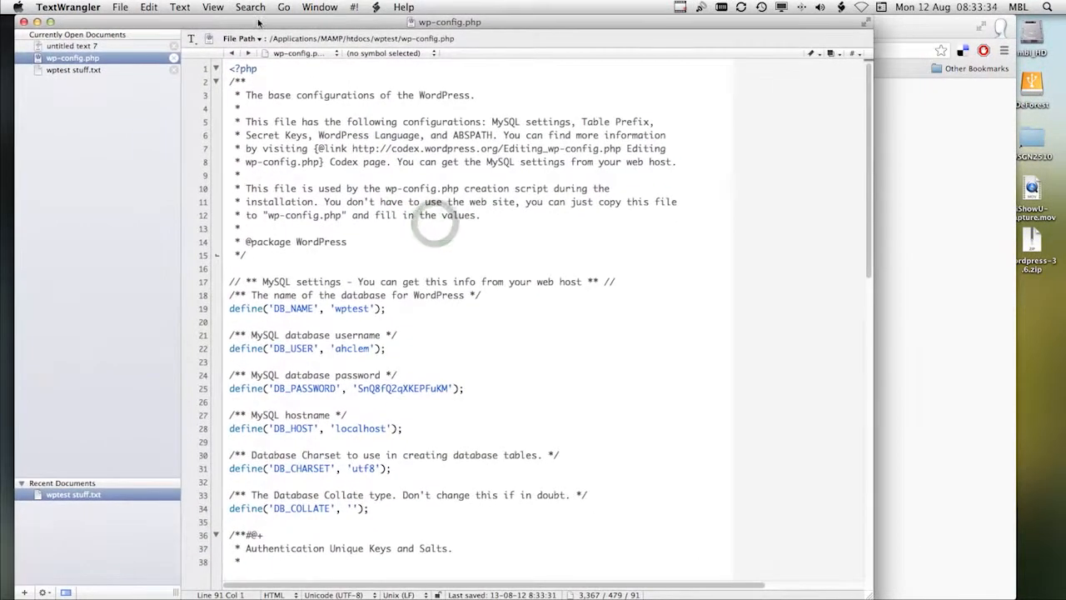
{"action": "left_click", "coordinate": [38, 21]}
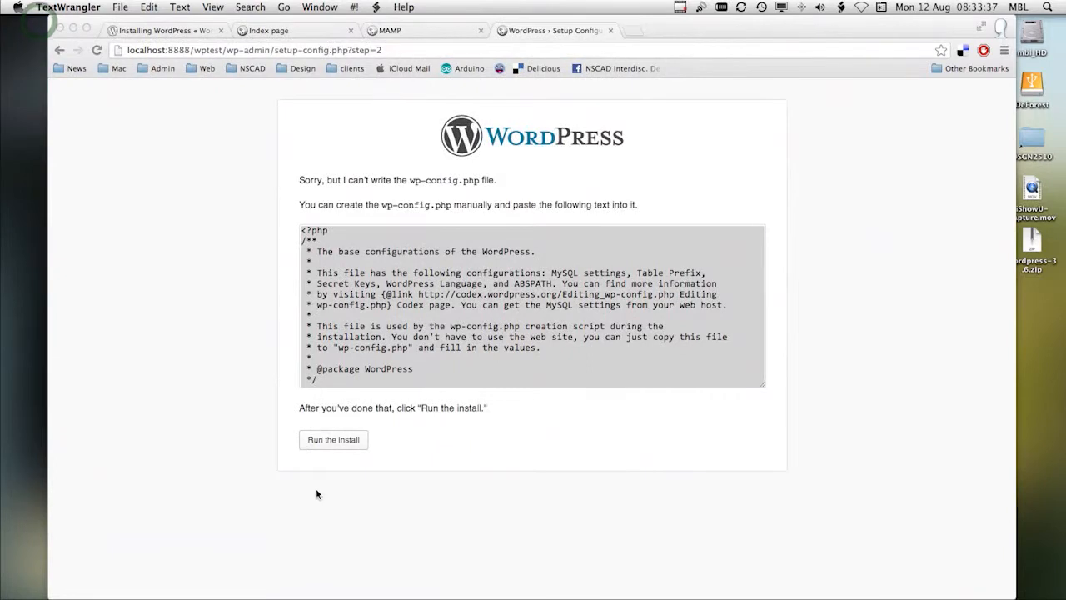
{"action": "left_click", "coordinate": [539, 355]}
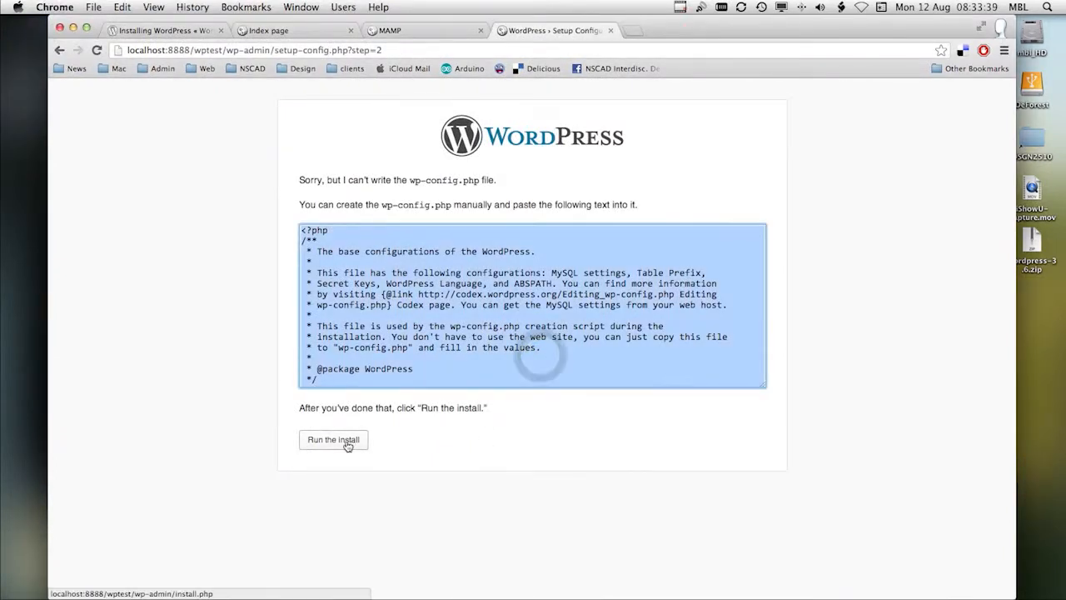
{"action": "left_click", "coordinate": [347, 444]}
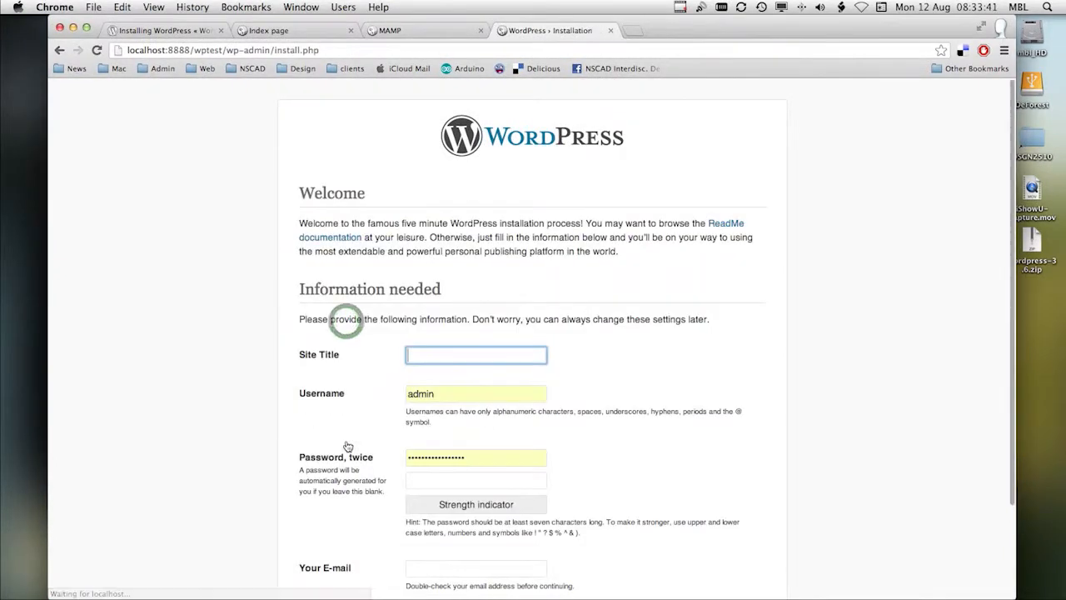
Step: Enter Wordpress Test as the site title in the installation form
{"action": "scroll", "coordinate": [680, 404], "scroll_direction": "down", "scroll_amount": 3}
{"action": "left_click", "coordinate": [415, 239]}
{"action": "left_click", "coordinate": [454, 257]}
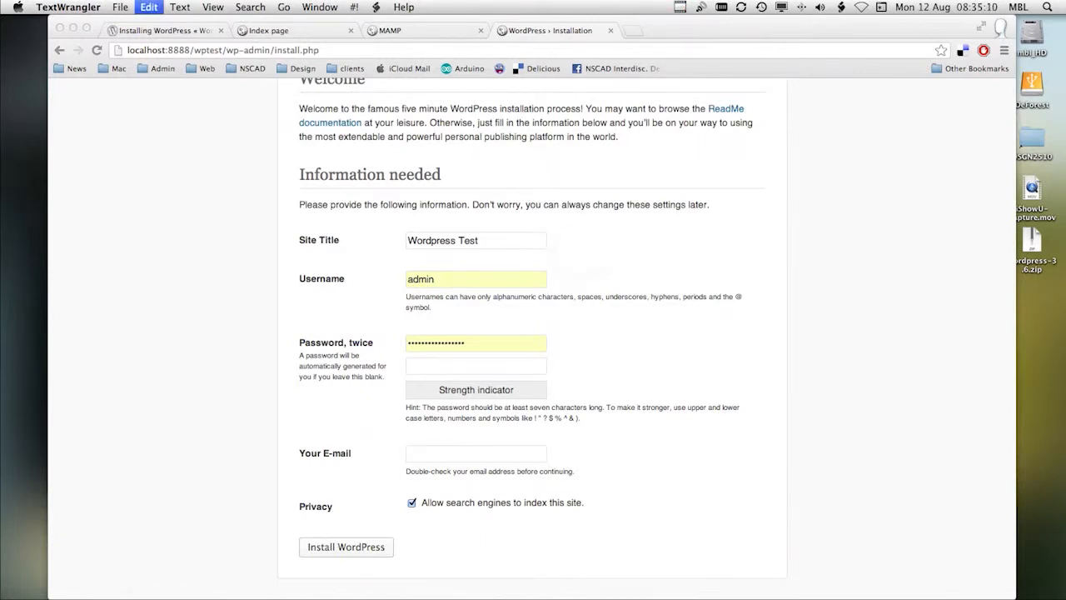
Step: Replace the prefilled password for the admin user with the copied account password, and paste it into the confirmation field too
{"action": "left_click", "coordinate": [450, 341]}
{"action": "double_click", "coordinate": [448, 342]}
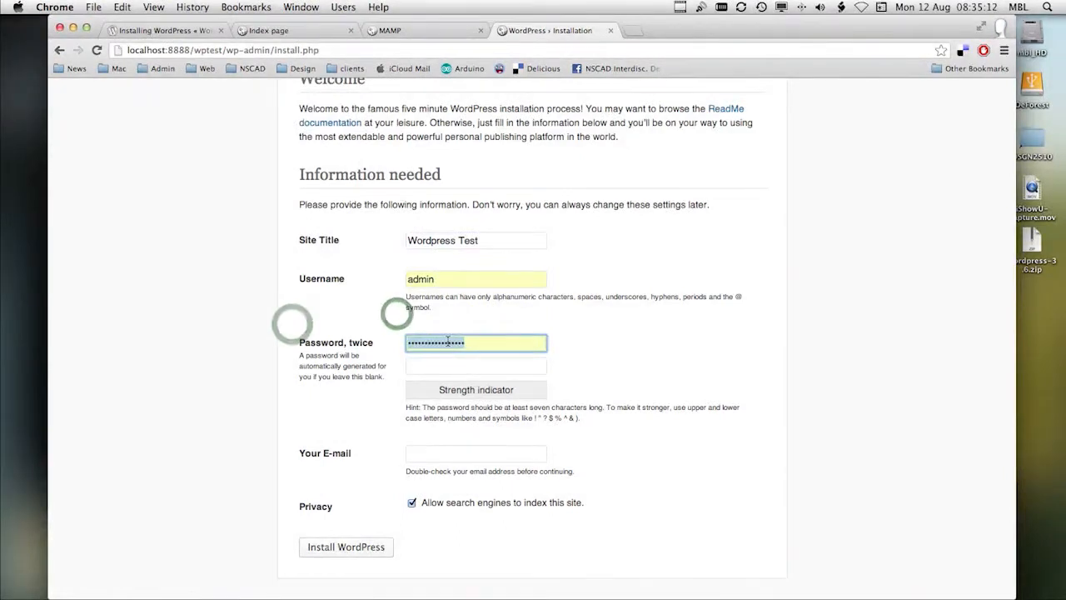
{"action": "key", "text": "super+v"}
{"action": "left_click", "coordinate": [436, 363]}
{"action": "key", "text": "super+v"}
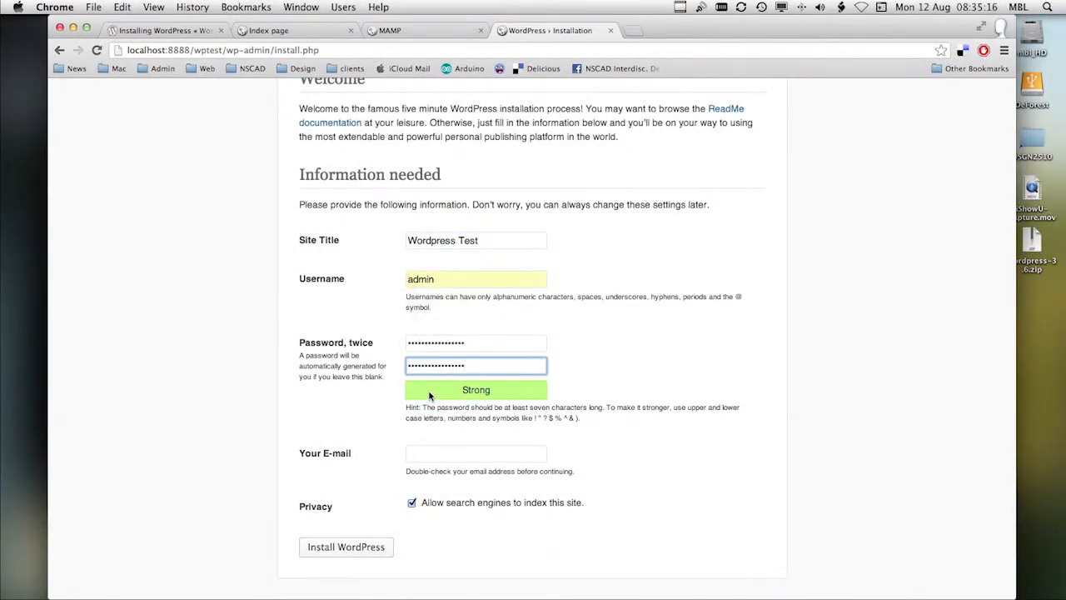
Step: Fill in the administrator's e-mail address, keep search engine indexing allowed, and install WordPress
{"action": "left_click", "coordinate": [433, 453]}
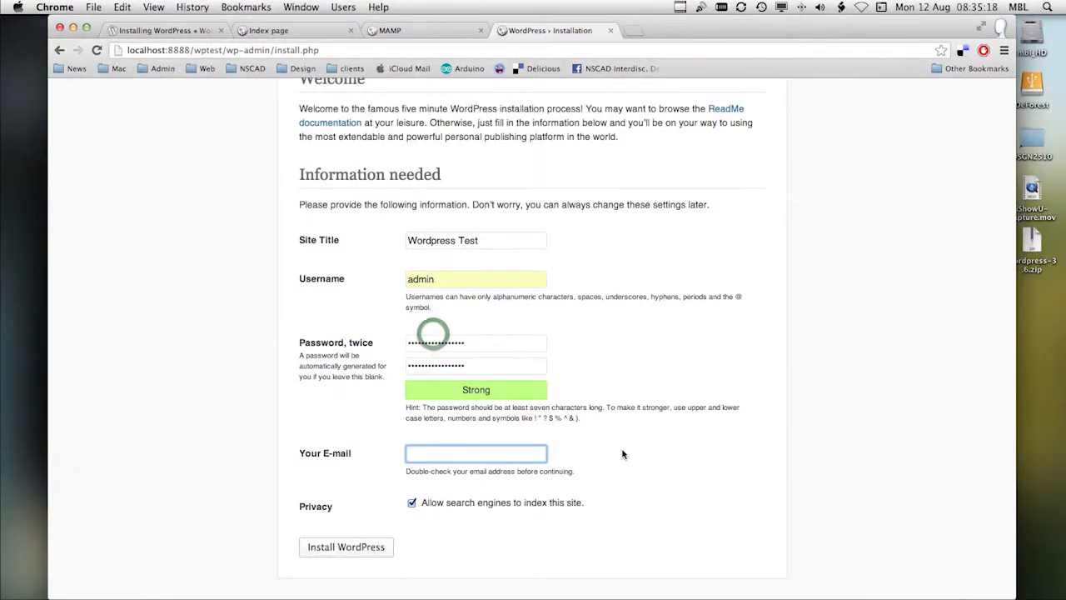
{"action": "type", "text": "m"}
{"action": "scroll", "coordinate": [569, 476], "scroll_direction": "up", "scroll_amount": 1}
{"action": "left_click", "coordinate": [493, 471]}
{"action": "left_click", "coordinate": [492, 485]}
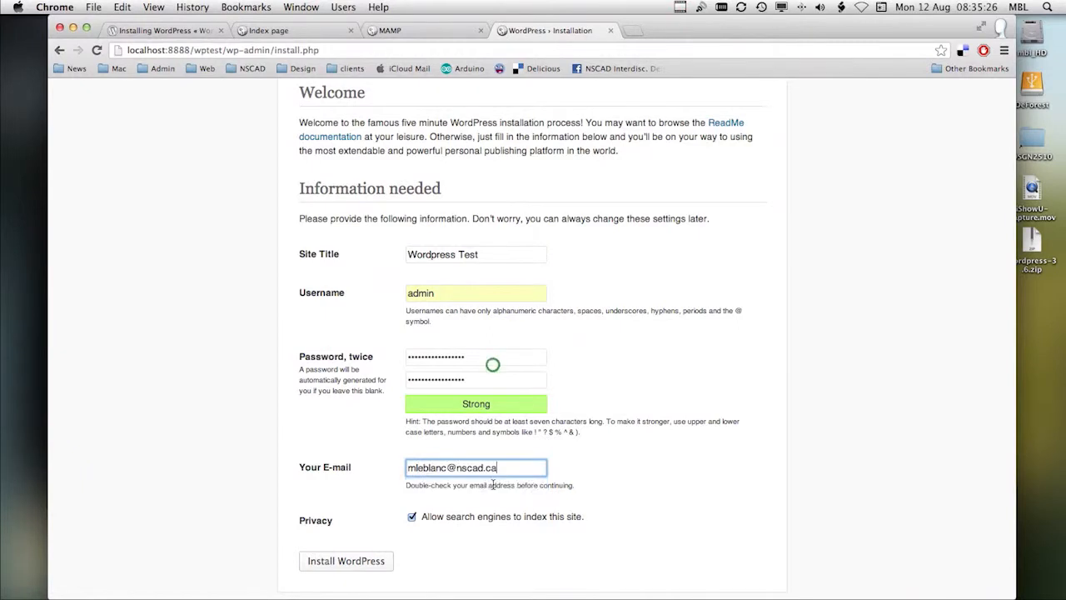
{"action": "left_click", "coordinate": [349, 563]}
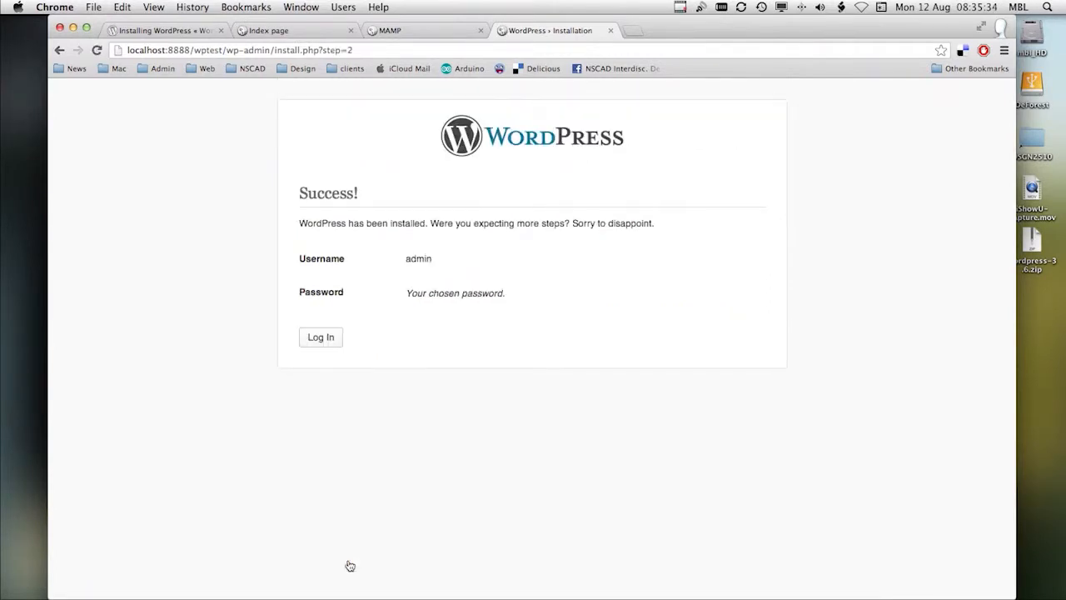
Step: Log in to the new site as admin, replacing the prefilled password with the copied account password
{"action": "left_click", "coordinate": [323, 340]}
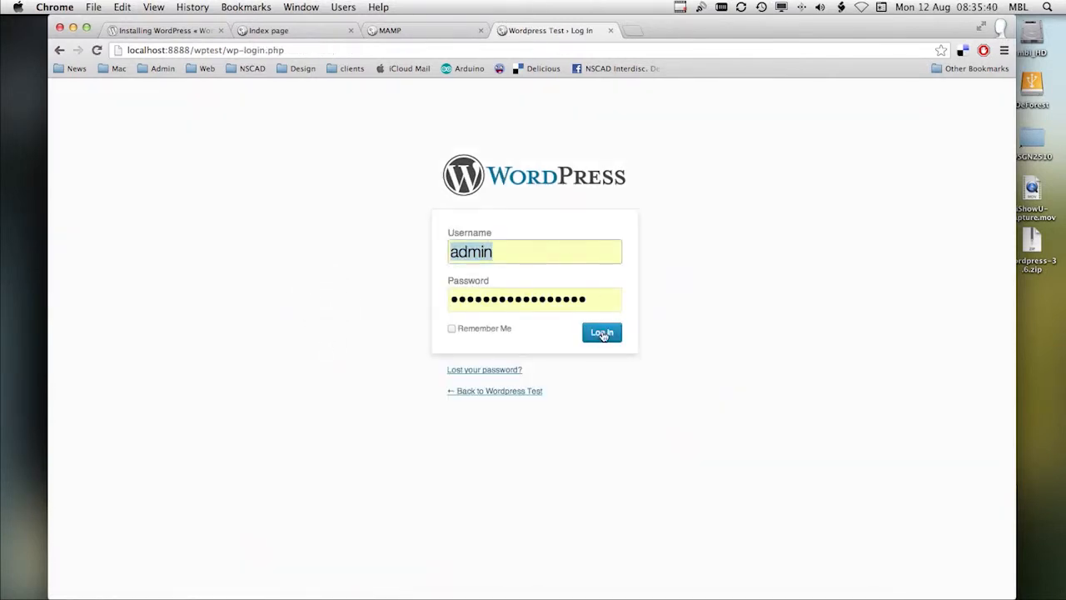
{"action": "left_click", "coordinate": [600, 300]}
{"action": "double_click", "coordinate": [537, 290]}
{"action": "left_click_drag", "start_coordinate": [460, 299], "coordinate": [443, 299]}
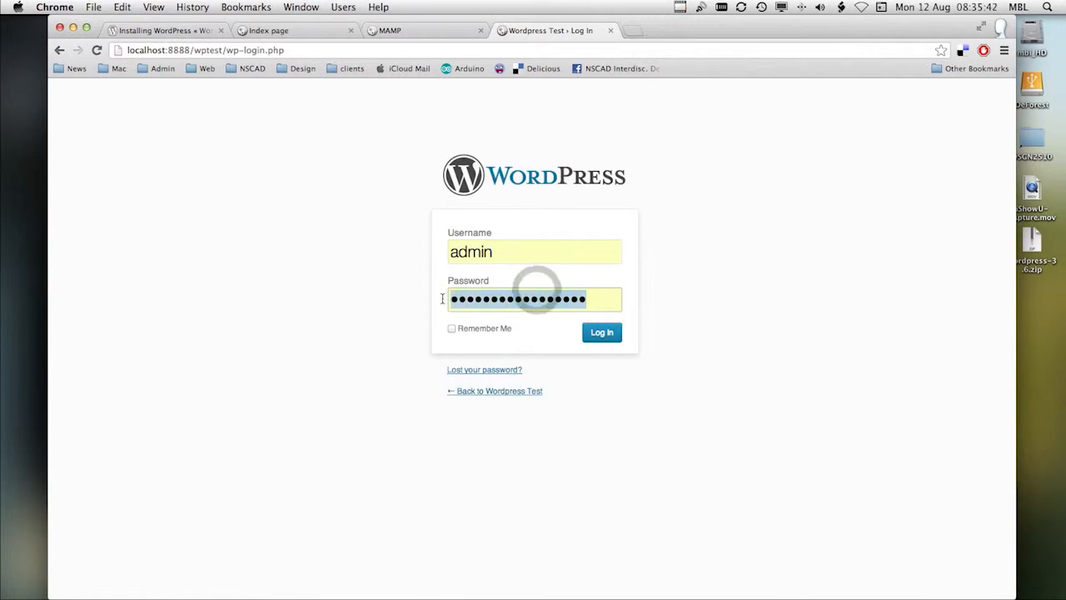
{"action": "key", "text": "super+v"}
{"action": "left_click", "coordinate": [600, 336]}
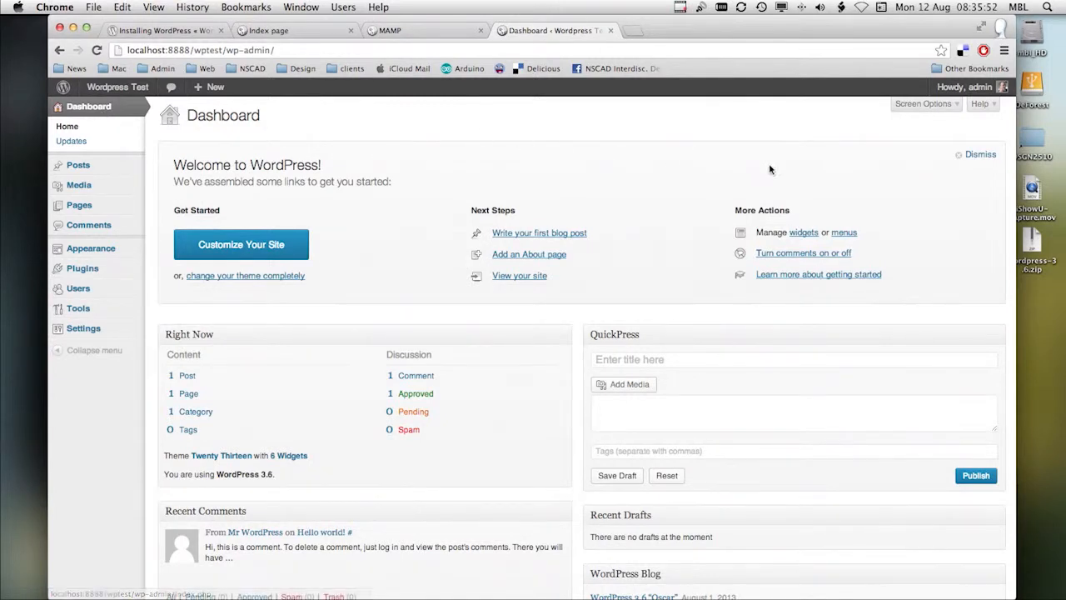
Step: Move the browser window aside to view the wptest folder in Finder, and bring the dashboard back into view
{"action": "left_click_drag", "start_coordinate": [932, 23], "coordinate": [895, 337]}
{"action": "left_click_drag", "start_coordinate": [759, 170], "coordinate": [639, 71]}
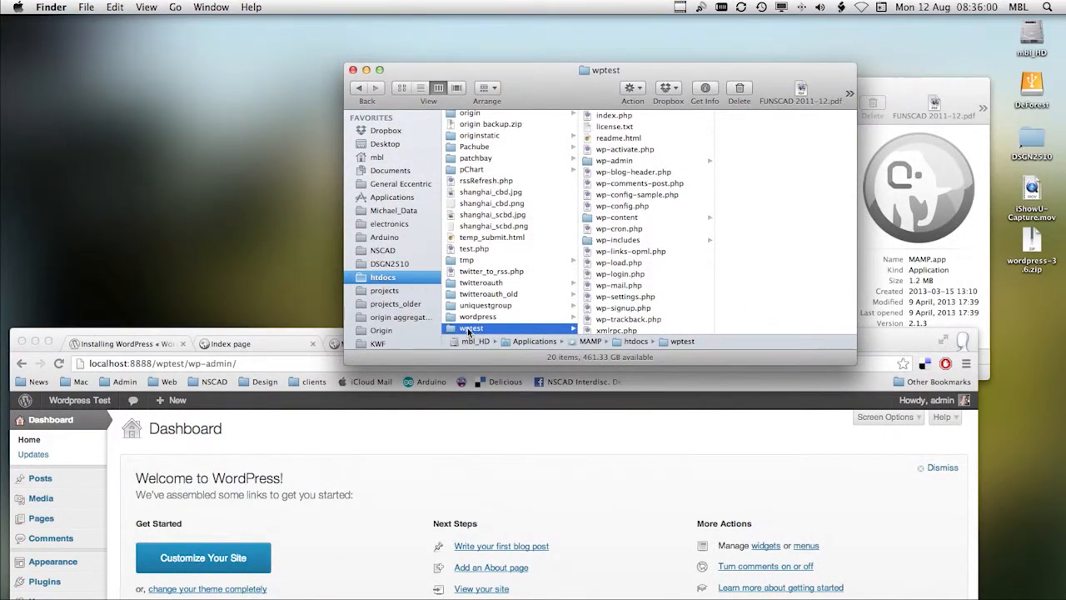
{"action": "left_click_drag", "start_coordinate": [333, 338], "coordinate": [358, 14]}
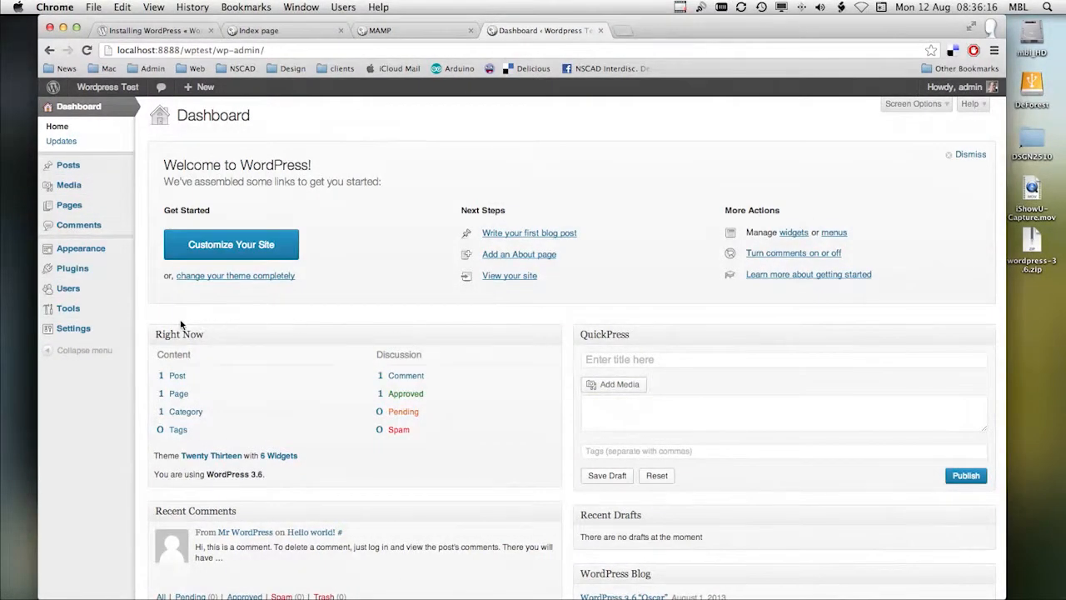
{"action": "mouse_move", "coordinate": [75, 172]}
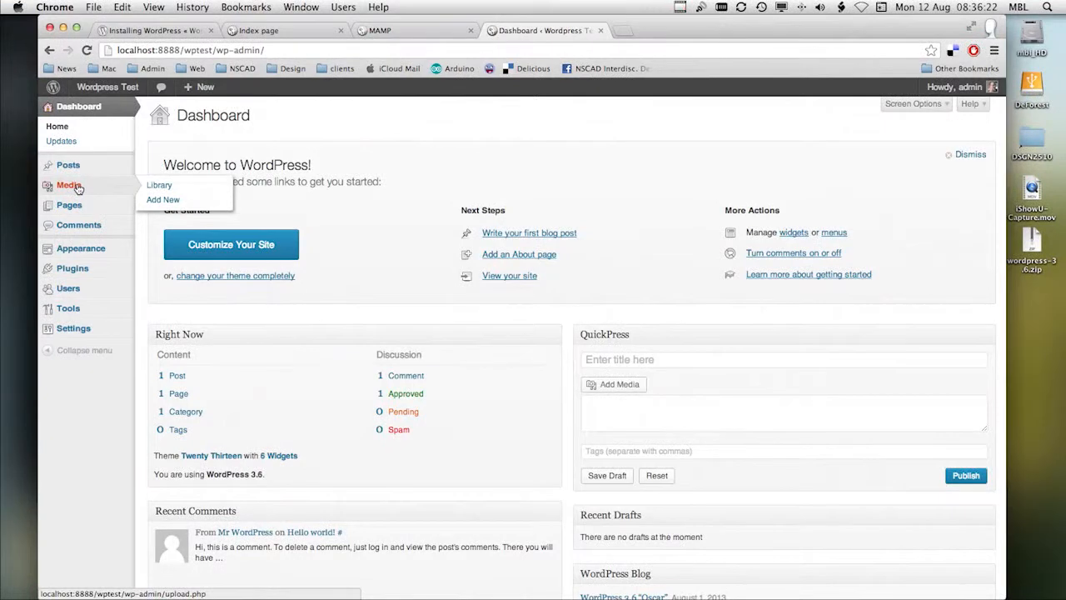
{"action": "mouse_move", "coordinate": [75, 210]}
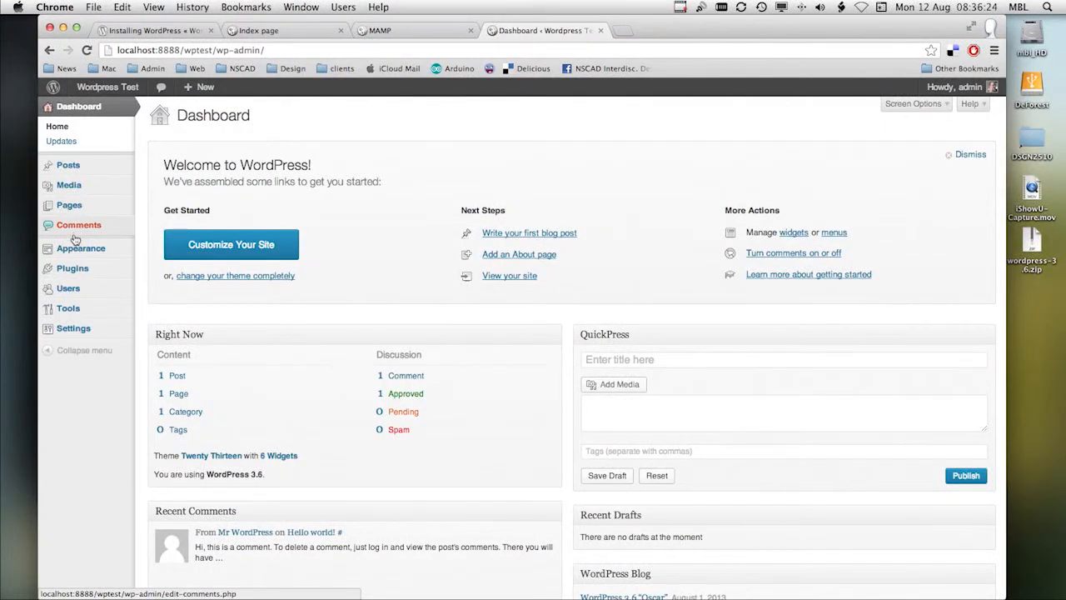
{"action": "mouse_move", "coordinate": [73, 252]}
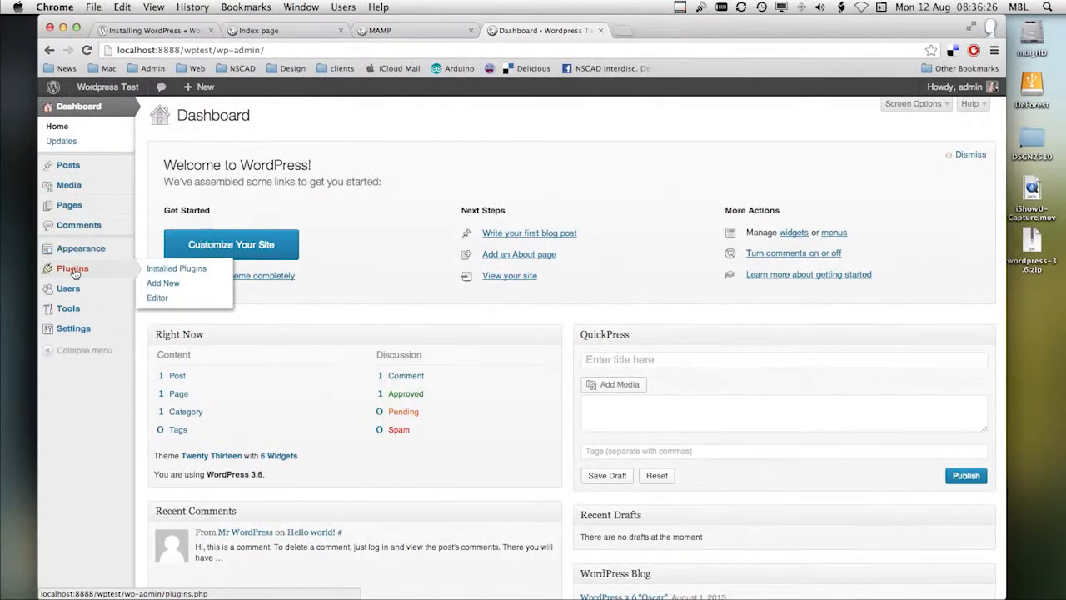
{"action": "mouse_move", "coordinate": [72, 331]}
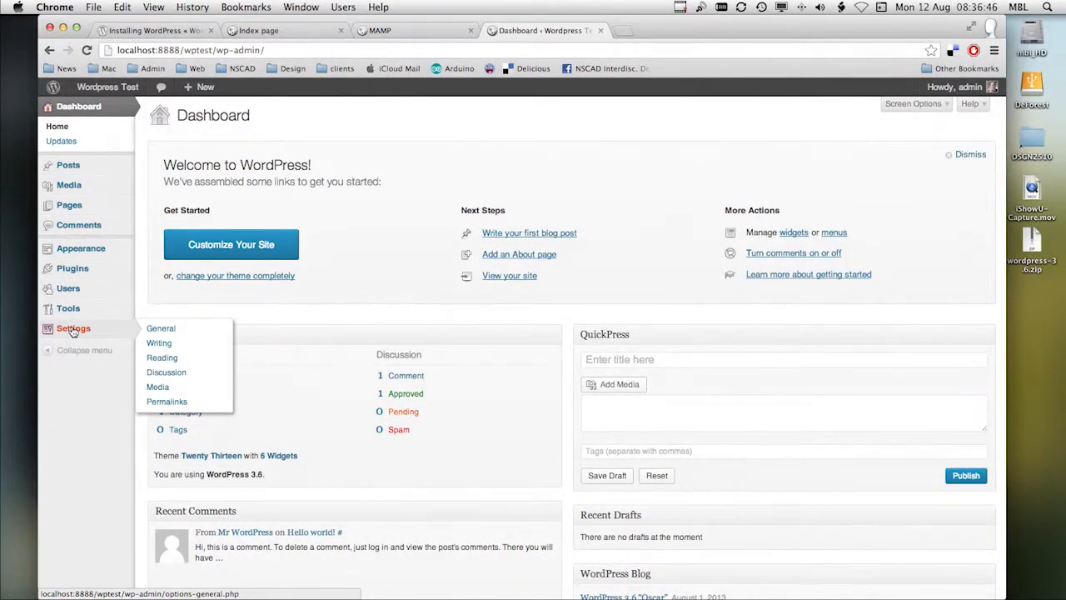
Step: Visit the Wordpress Test site's public front page and return to its dashboard
{"action": "mouse_move", "coordinate": [104, 88]}
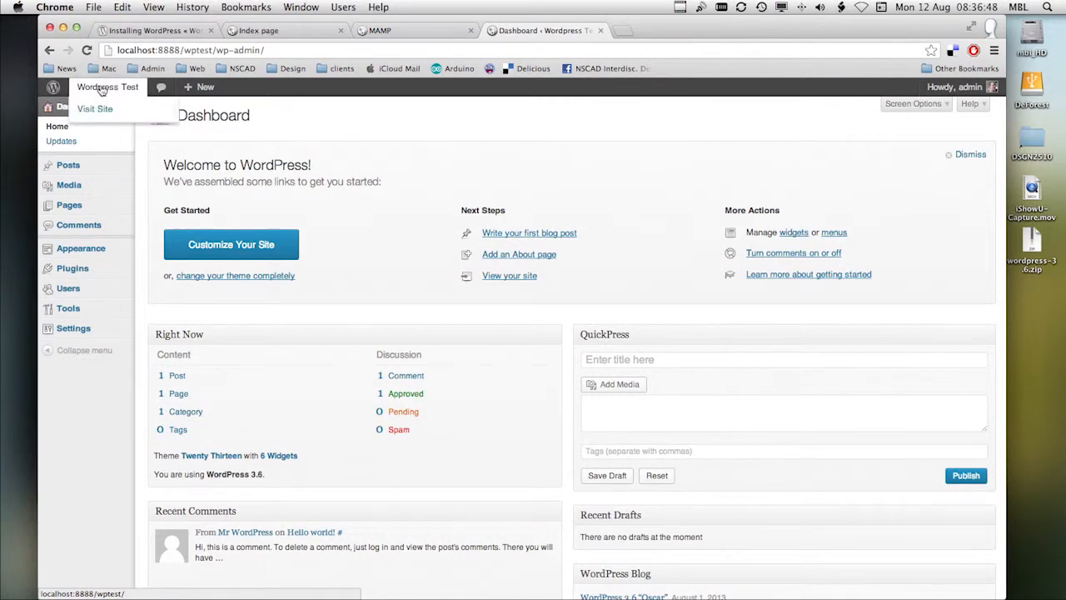
{"action": "left_click", "coordinate": [97, 109]}
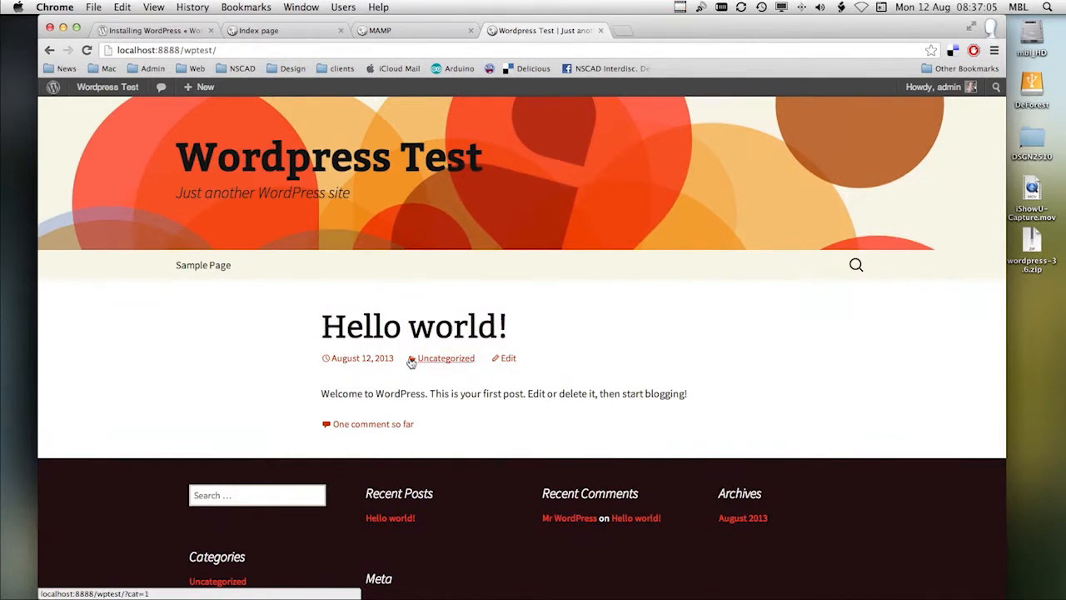
{"action": "mouse_move", "coordinate": [92, 97]}
{"action": "mouse_move", "coordinate": [55, 92]}
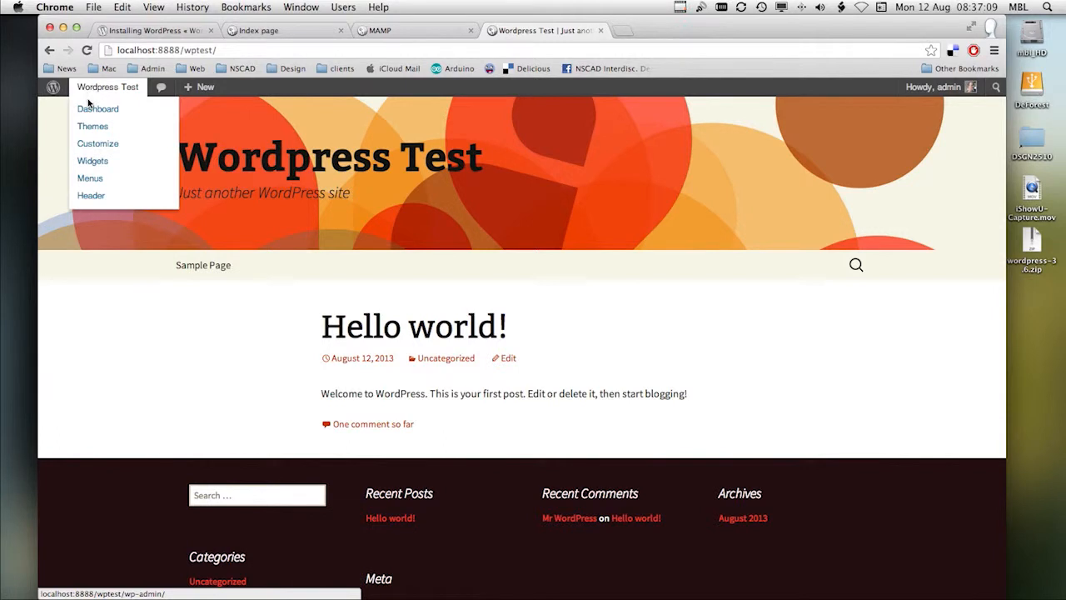
{"action": "left_click", "coordinate": [95, 110]}
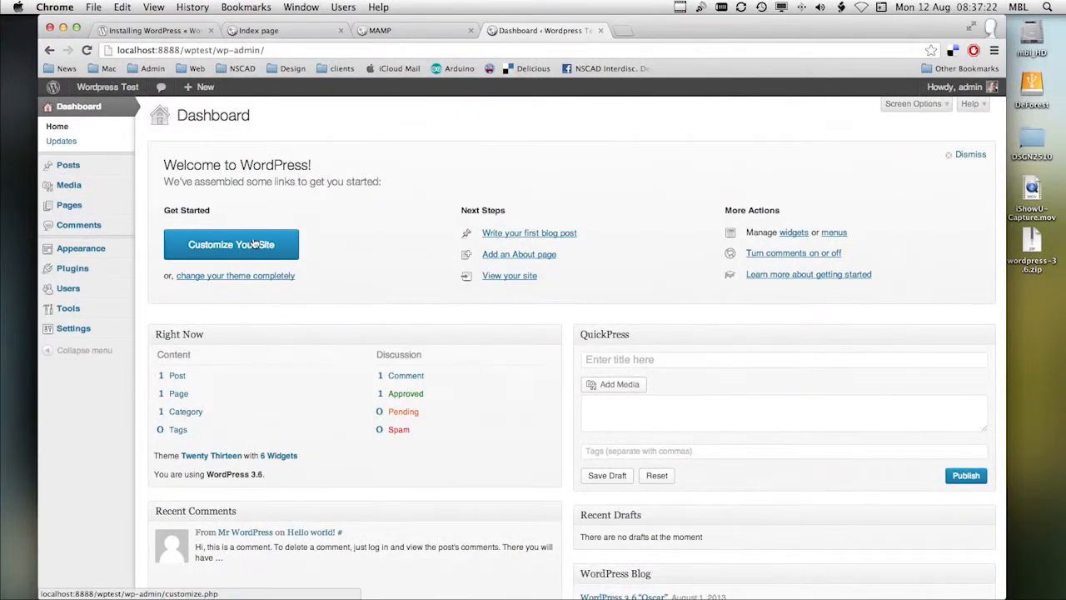
Step: Open the site customizer and set the site title to DSGN 2510 and the tagline to A demonstration
{"action": "left_click", "coordinate": [228, 250]}
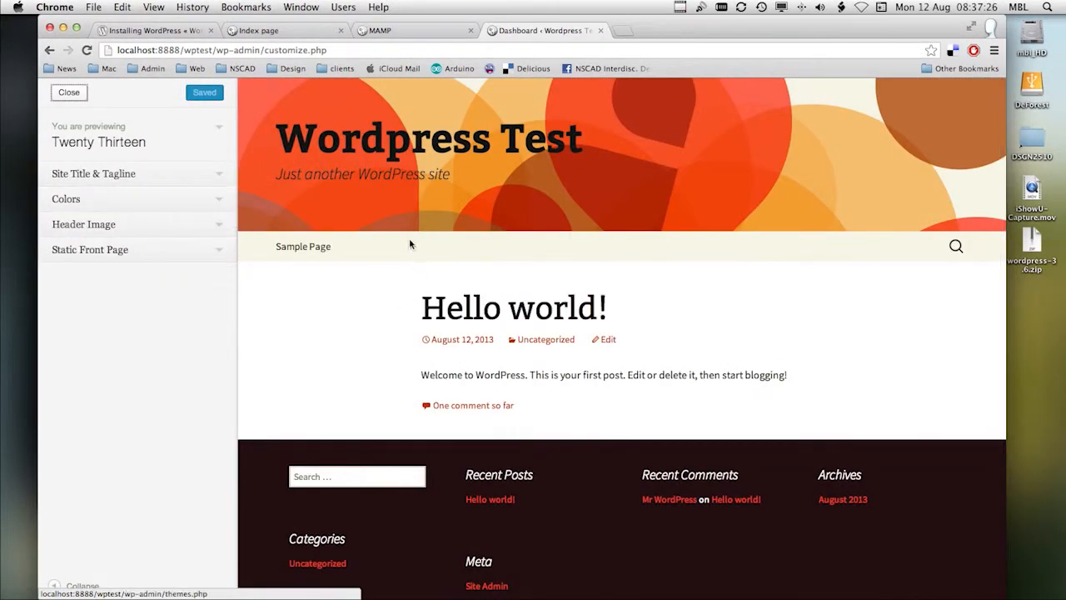
{"action": "left_click", "coordinate": [81, 178]}
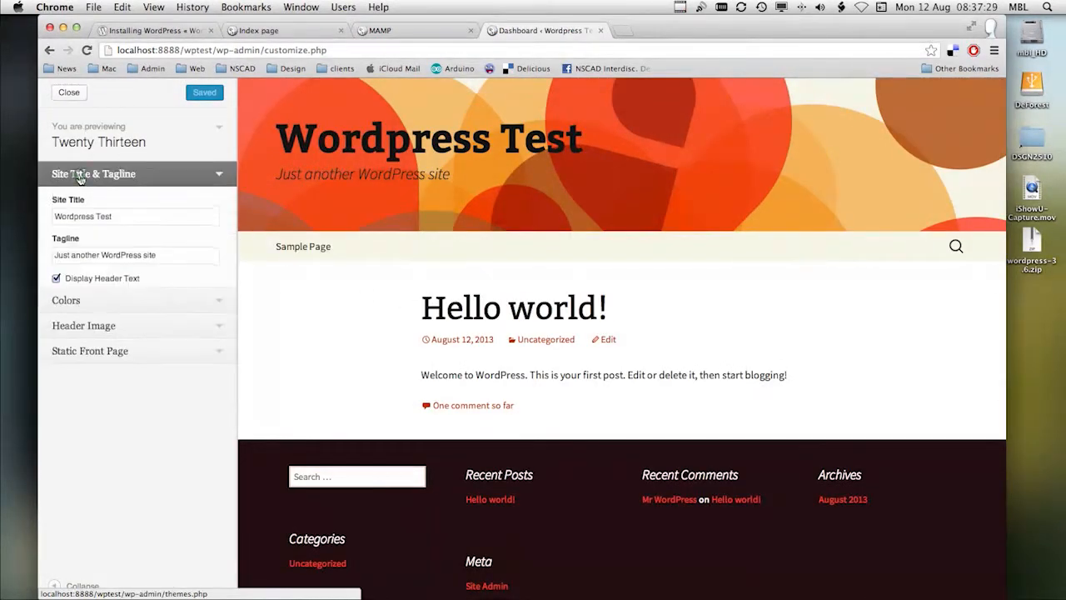
{"action": "triple_click", "coordinate": [125, 218]}
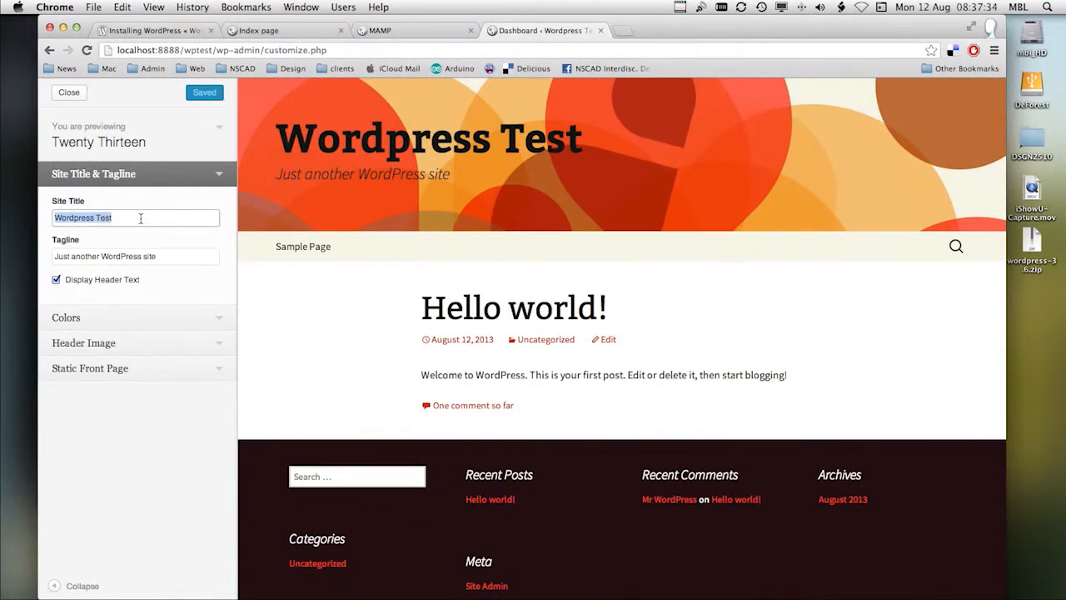
{"action": "type", "text": "DSGN"}
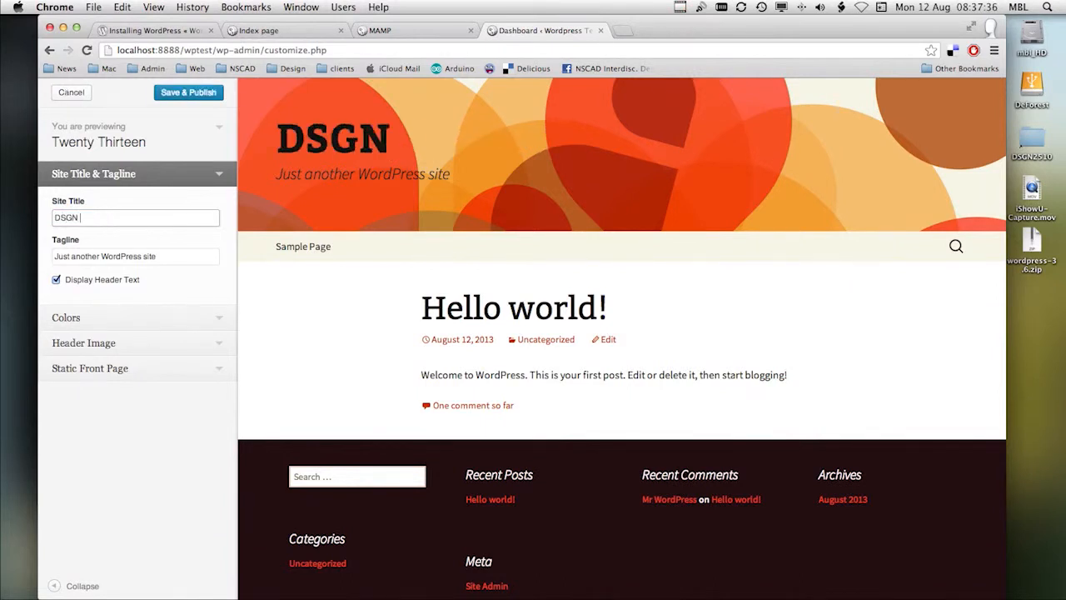
{"action": "type", "text": " 2510"}
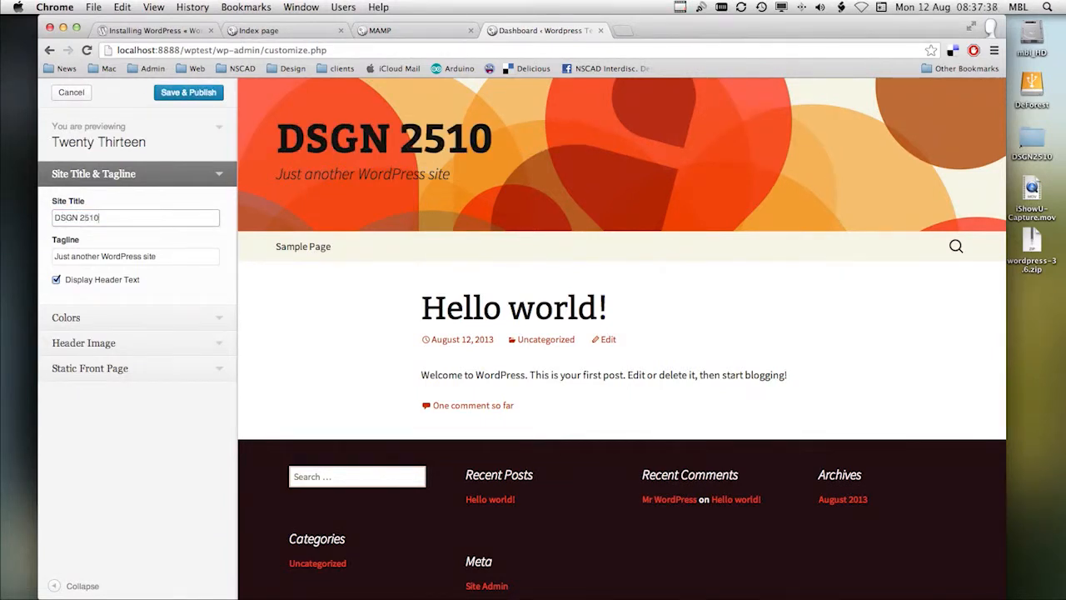
{"action": "triple_click", "coordinate": [177, 259]}
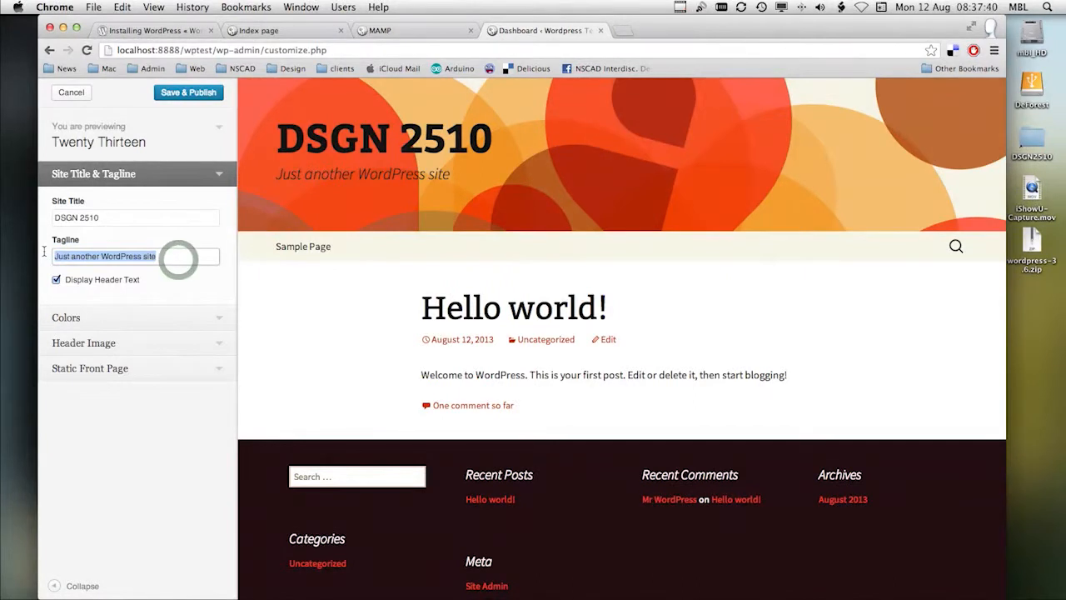
{"action": "type", "text": "A demo"}
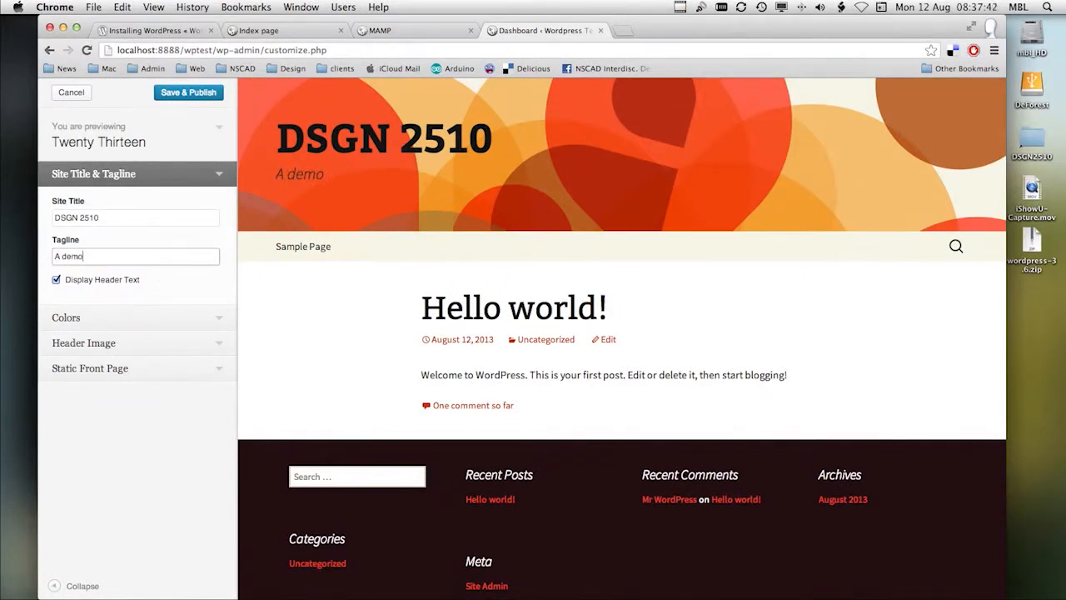
{"action": "type", "text": "nstration"}
Step: Change the header image to the third default one, with yellow, orange and blue angular shapes
{"action": "left_click", "coordinate": [163, 306]}
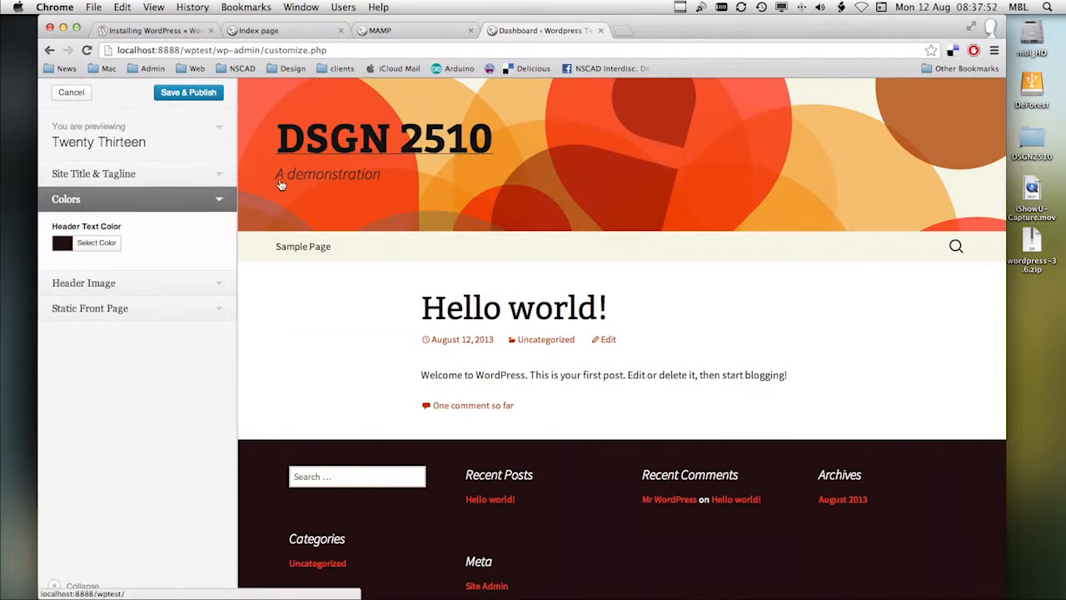
{"action": "left_click", "coordinate": [96, 284]}
{"action": "left_click", "coordinate": [98, 266]}
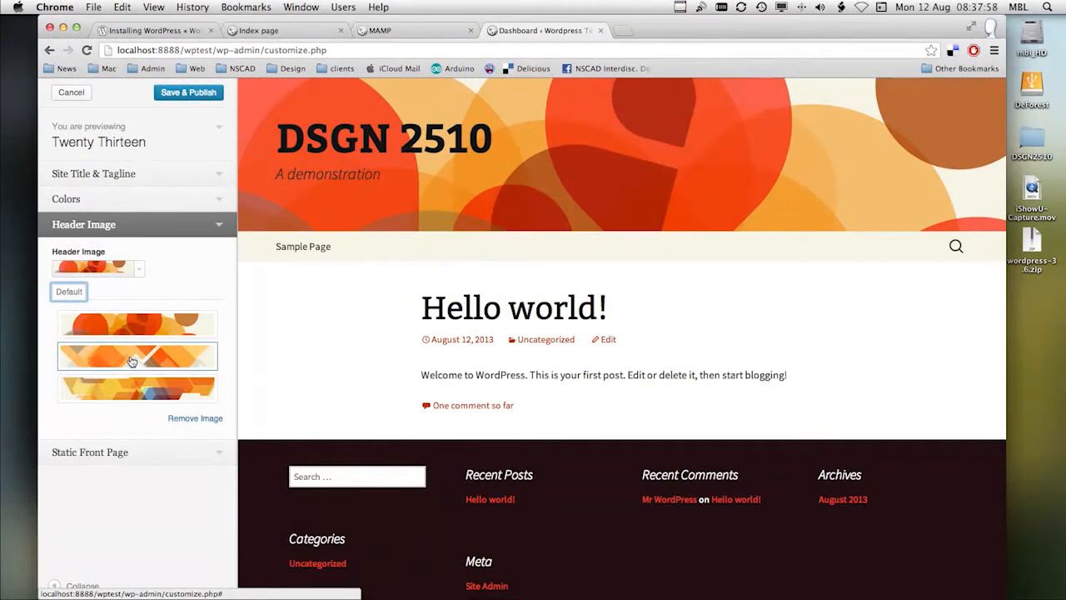
{"action": "left_click", "coordinate": [132, 360]}
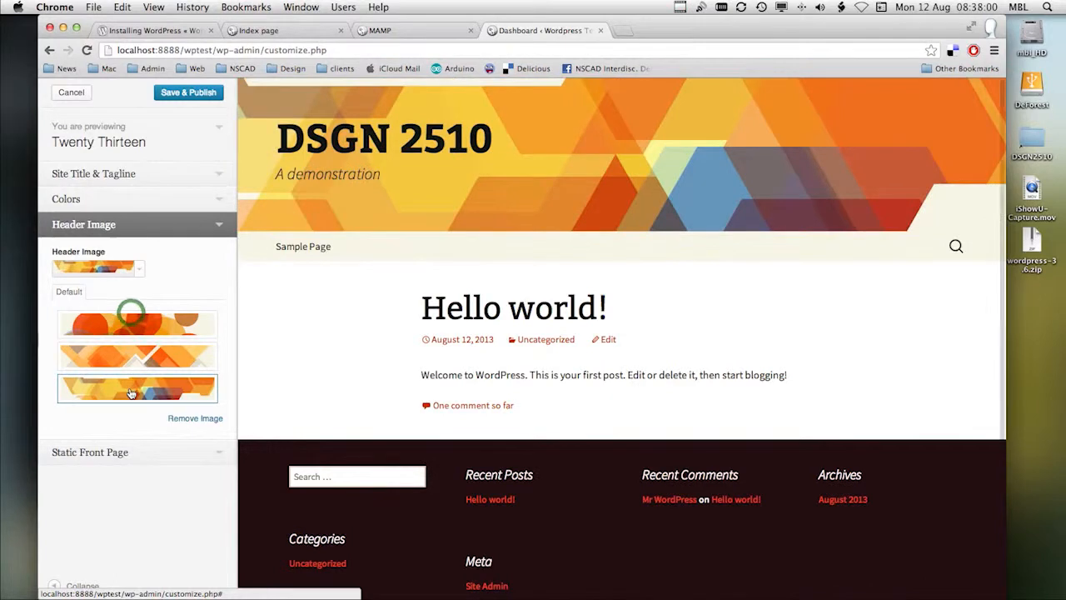
Step: Keep the latest posts as the front page display, save and publish the customizations, and close the customizer
{"action": "left_click", "coordinate": [107, 454]}
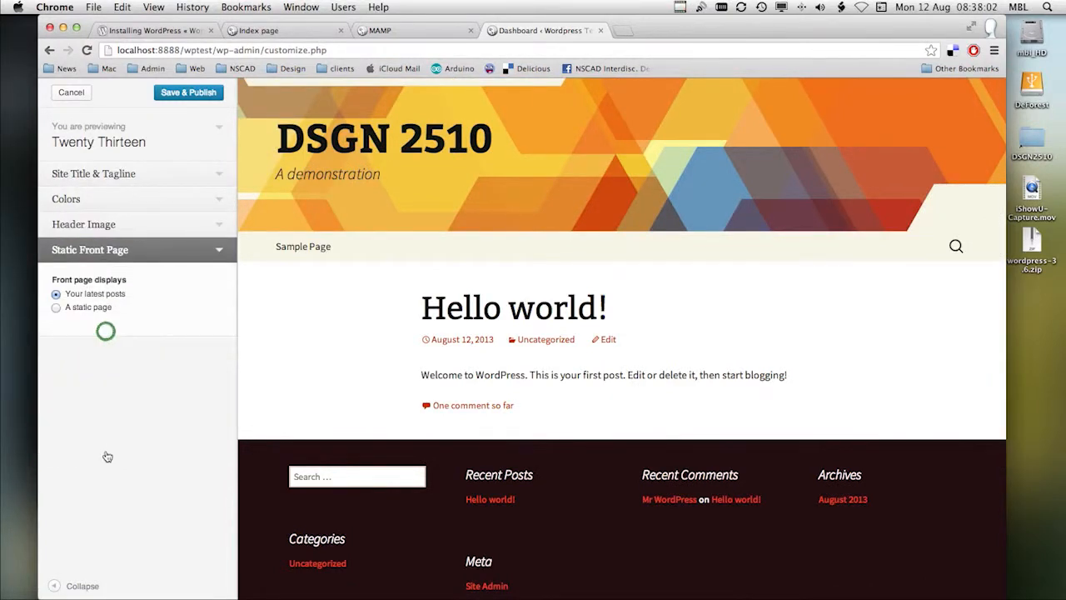
{"action": "left_click", "coordinate": [187, 92]}
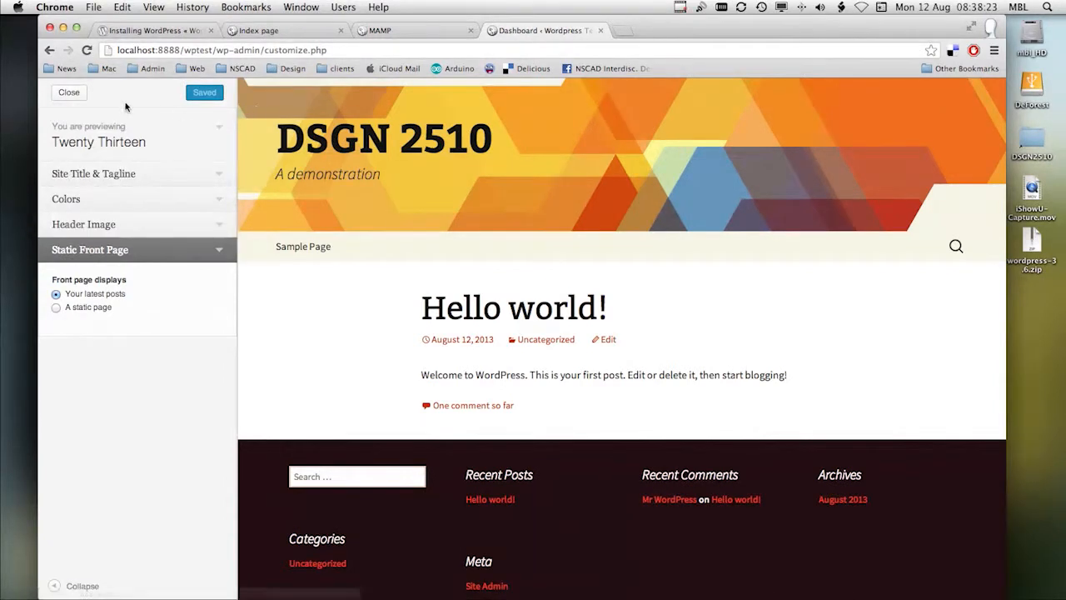
{"action": "left_click", "coordinate": [70, 93]}
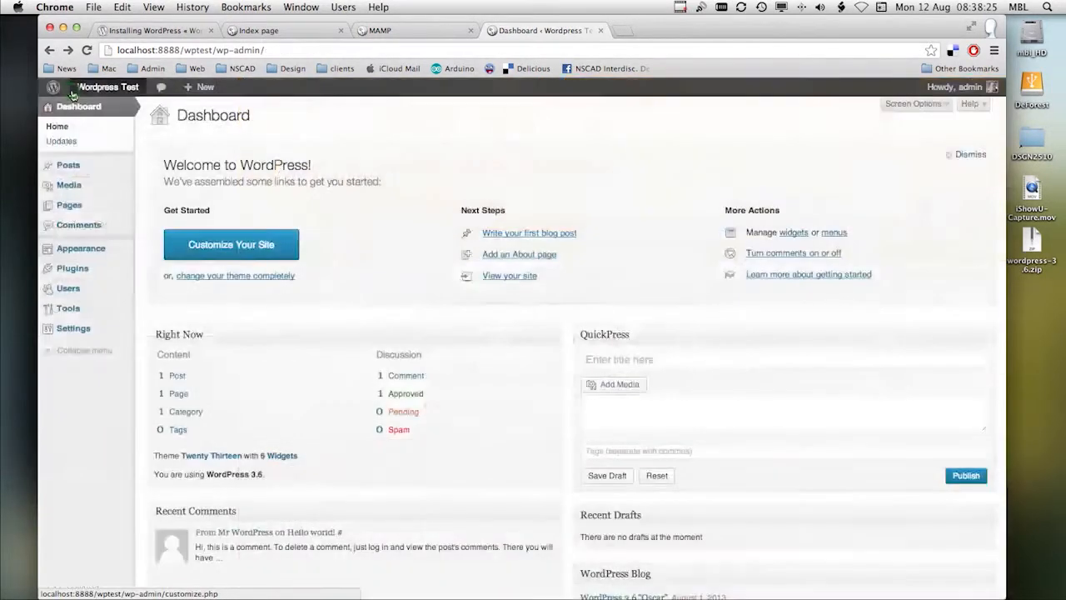
Step: View the installed themes page, and in Finder browse to the twentythirteen folder inside wptest's wp-content/themes
{"action": "left_click", "coordinate": [246, 276]}
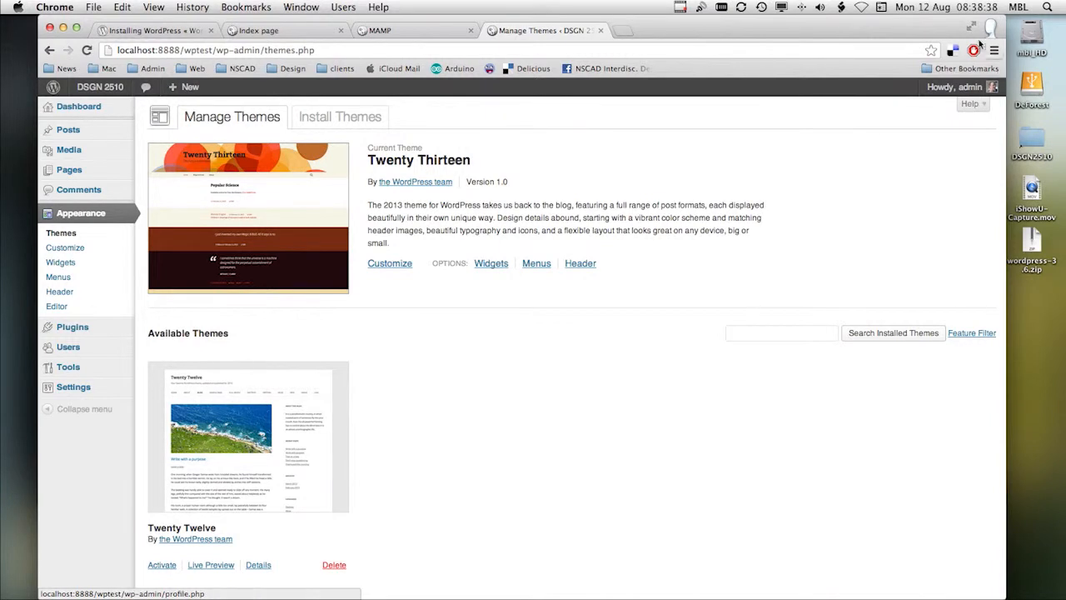
{"action": "left_click_drag", "start_coordinate": [941, 23], "coordinate": [886, 494]}
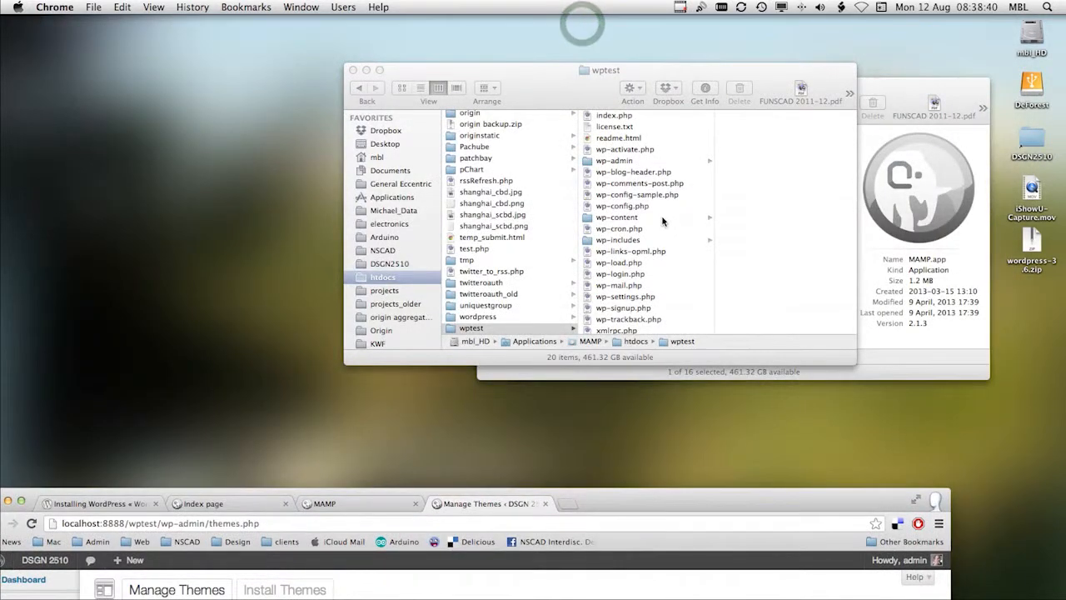
{"action": "left_click", "coordinate": [626, 221]}
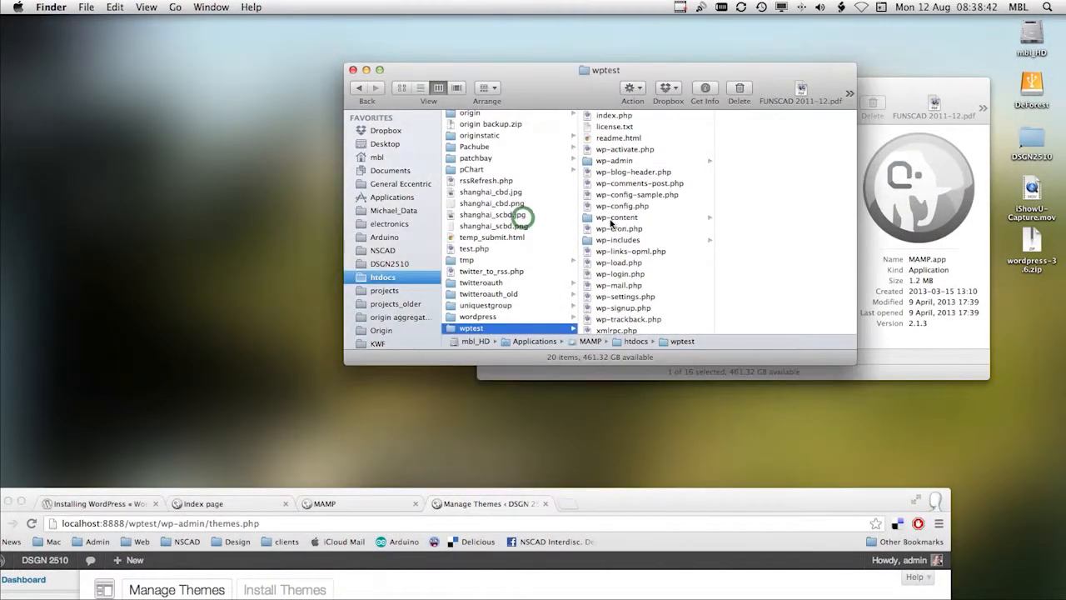
{"action": "left_click", "coordinate": [592, 219]}
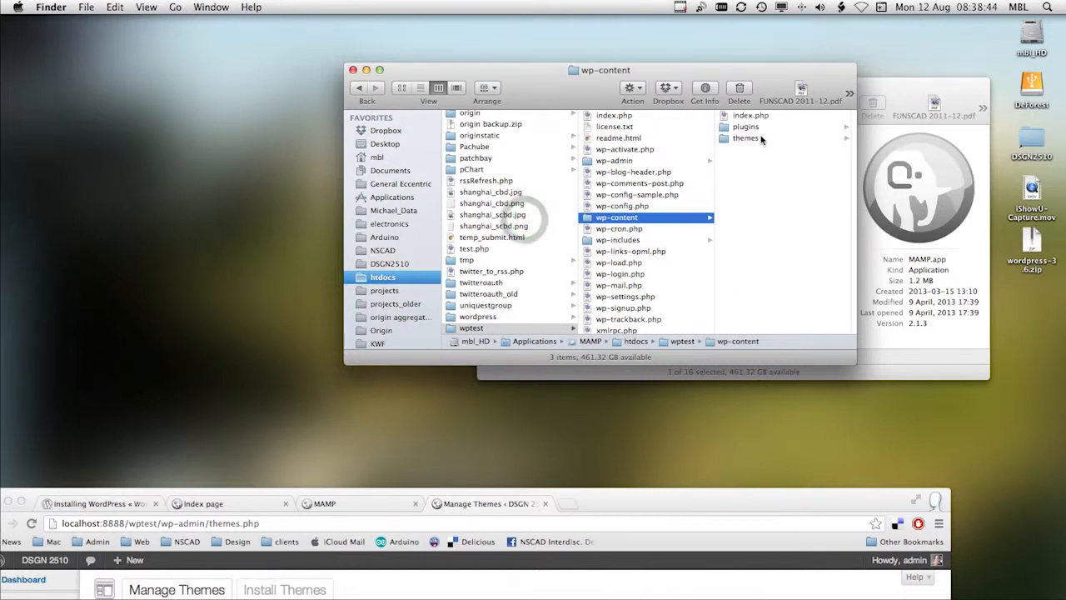
{"action": "left_click", "coordinate": [724, 140]}
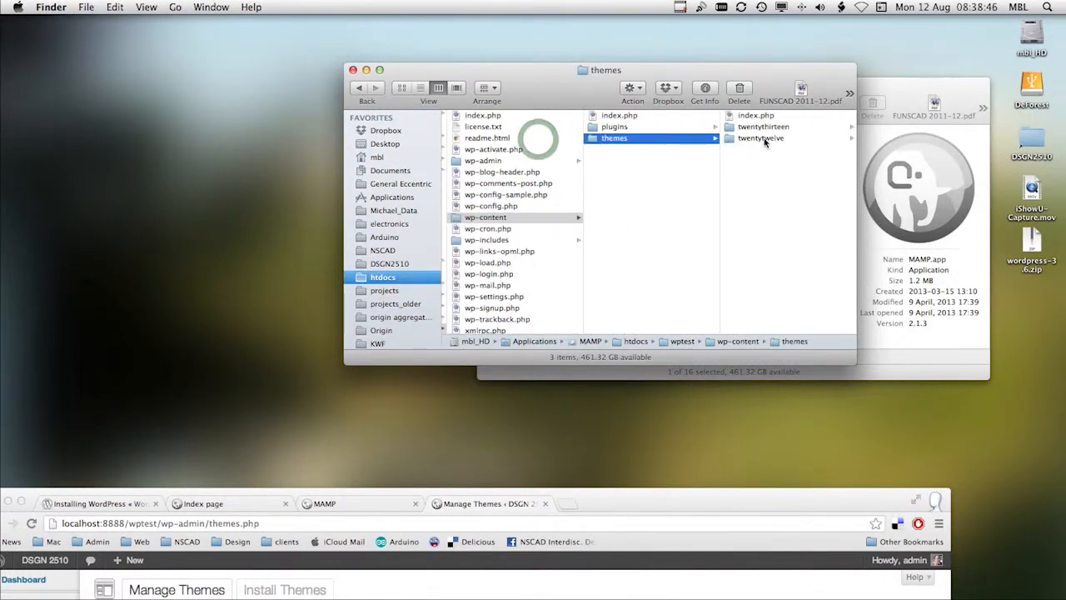
{"action": "left_click", "coordinate": [741, 129]}
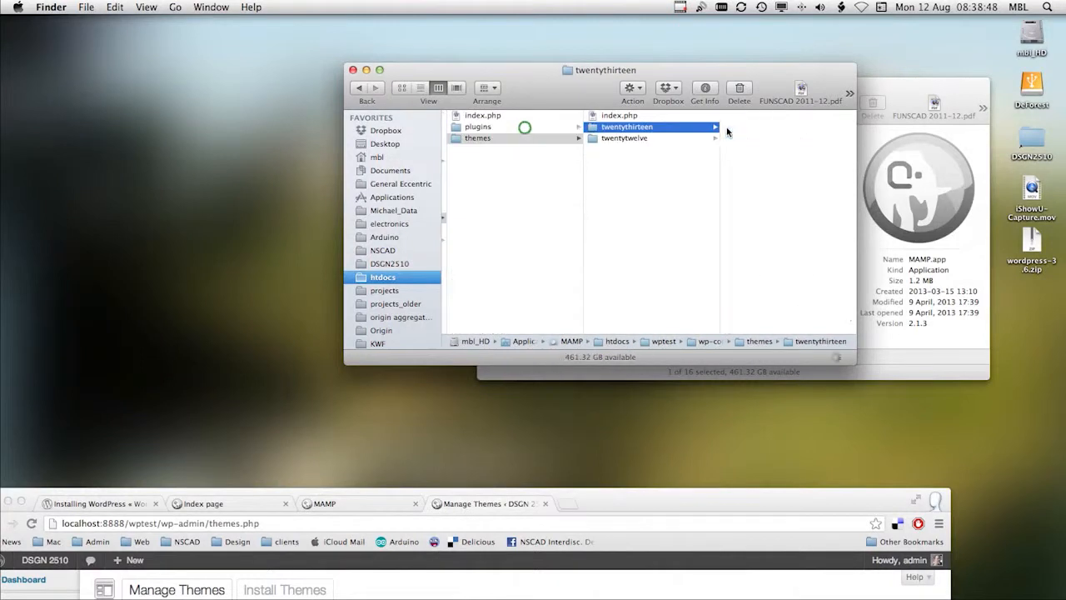
Step: Look through the twentythirteen theme's files and preview the genericons.css style sheet in its fonts folder
{"action": "scroll", "coordinate": [766, 305], "scroll_direction": "down", "scroll_amount": 5}
{"action": "scroll", "coordinate": [767, 304], "scroll_direction": "down", "scroll_amount": 3}
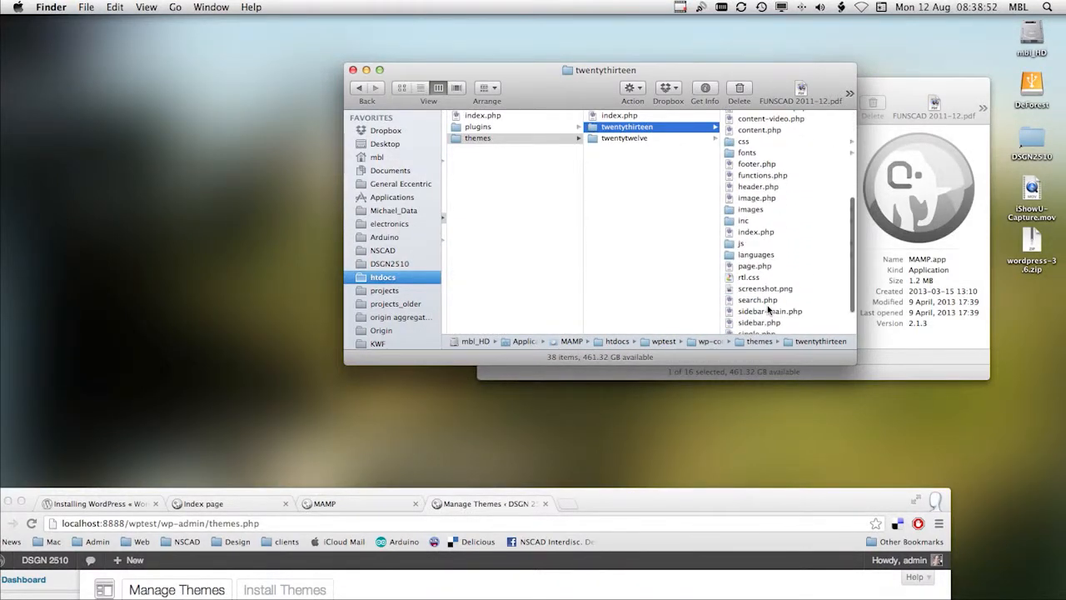
{"action": "left_click", "coordinate": [729, 153]}
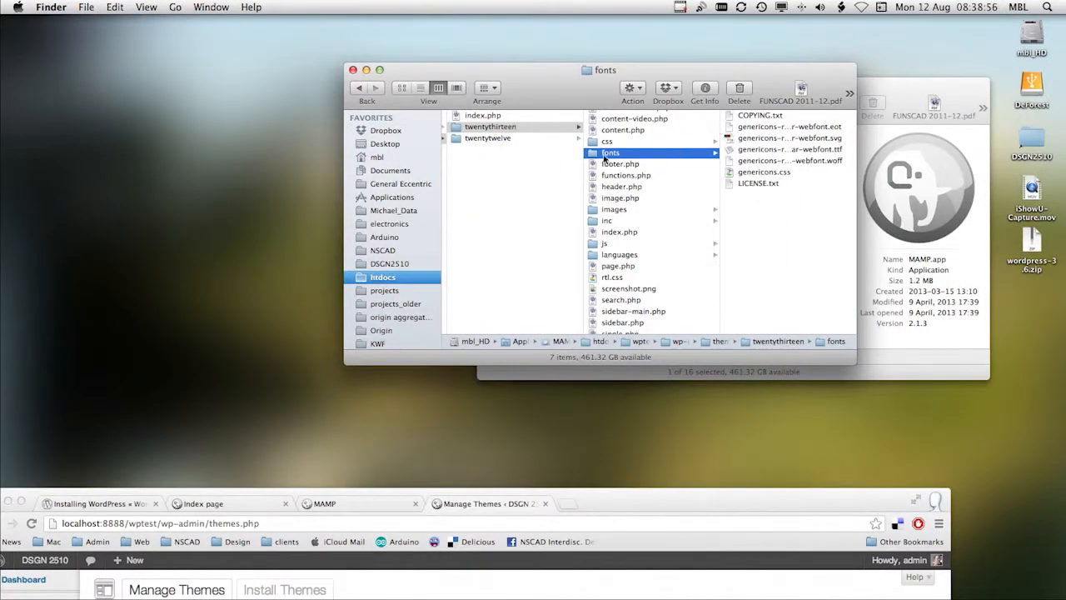
{"action": "left_click", "coordinate": [729, 172]}
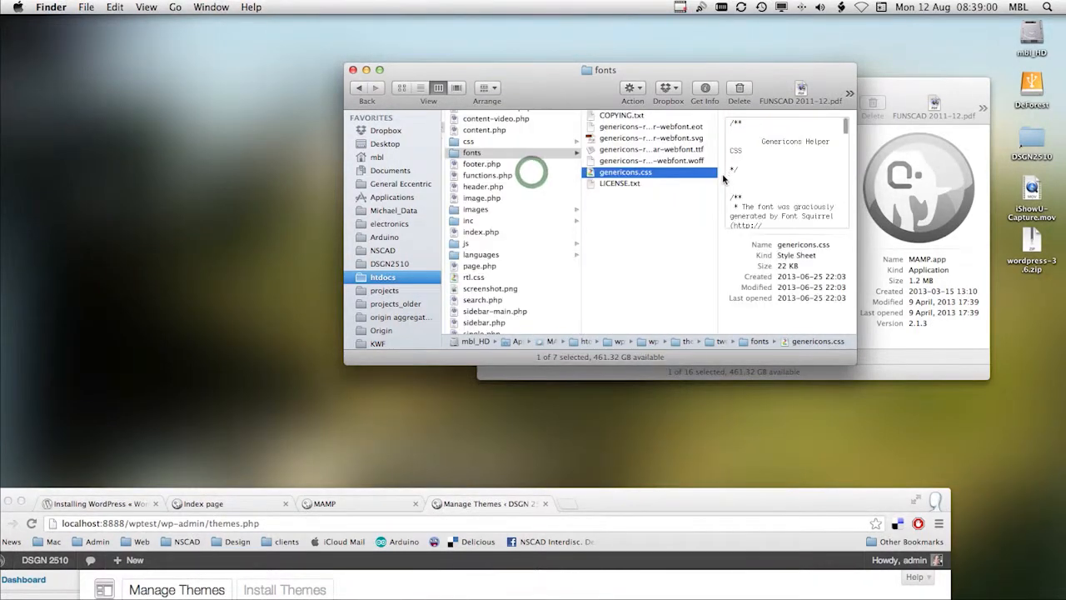
{"action": "scroll", "coordinate": [756, 183], "scroll_direction": "down", "scroll_amount": 10}
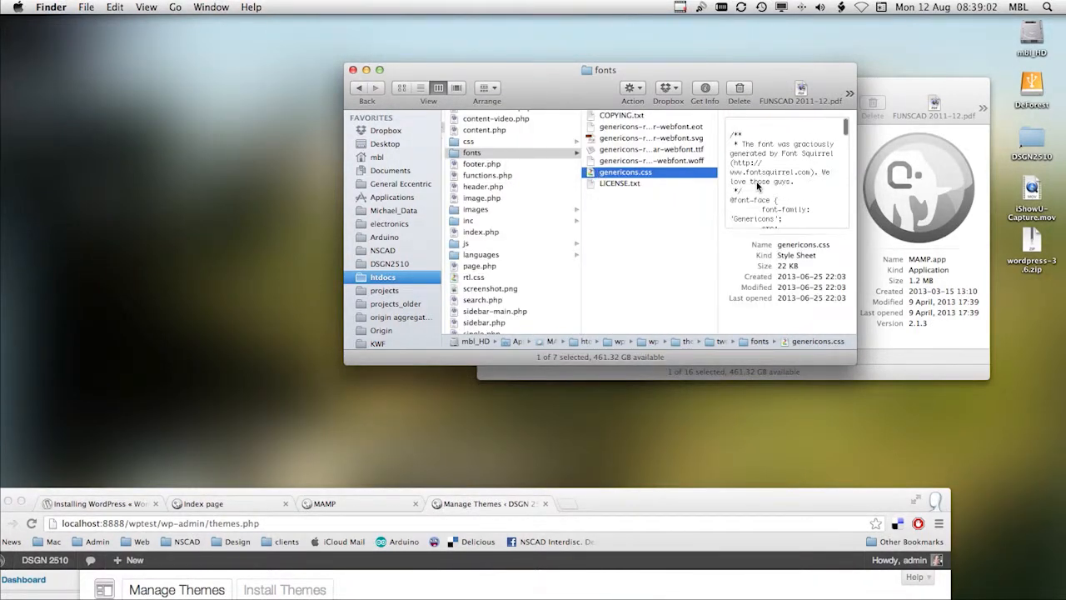
{"action": "scroll", "coordinate": [757, 186], "scroll_direction": "down", "scroll_amount": 10}
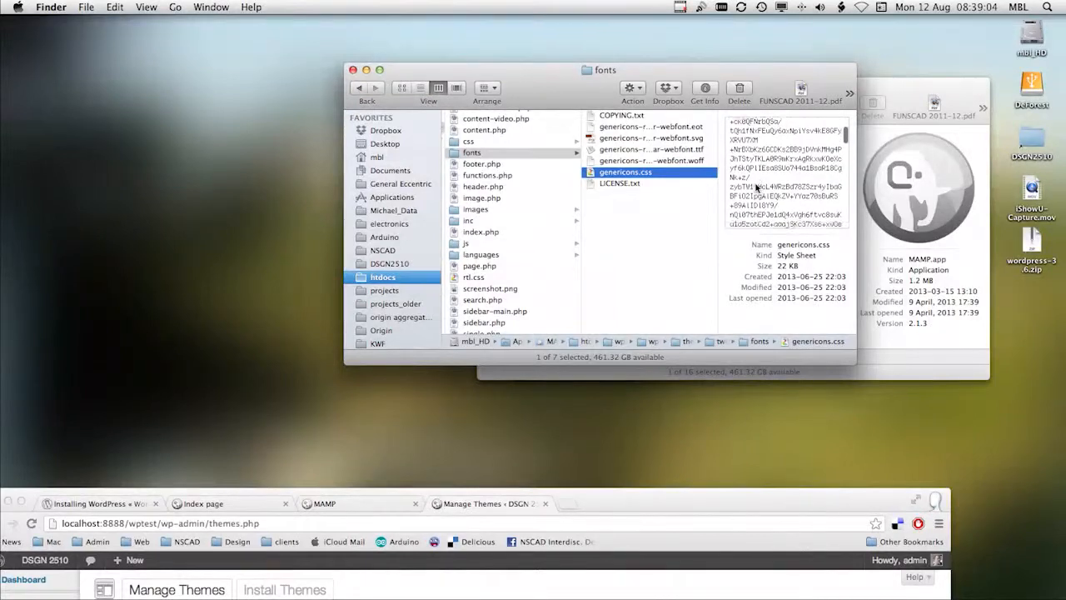
Step: Finish skimming the genericons.css preview, and preview ie.css and editor-style.css in the twentythirteen theme's css folder
{"action": "scroll", "coordinate": [756, 188], "scroll_direction": "down", "scroll_amount": 2}
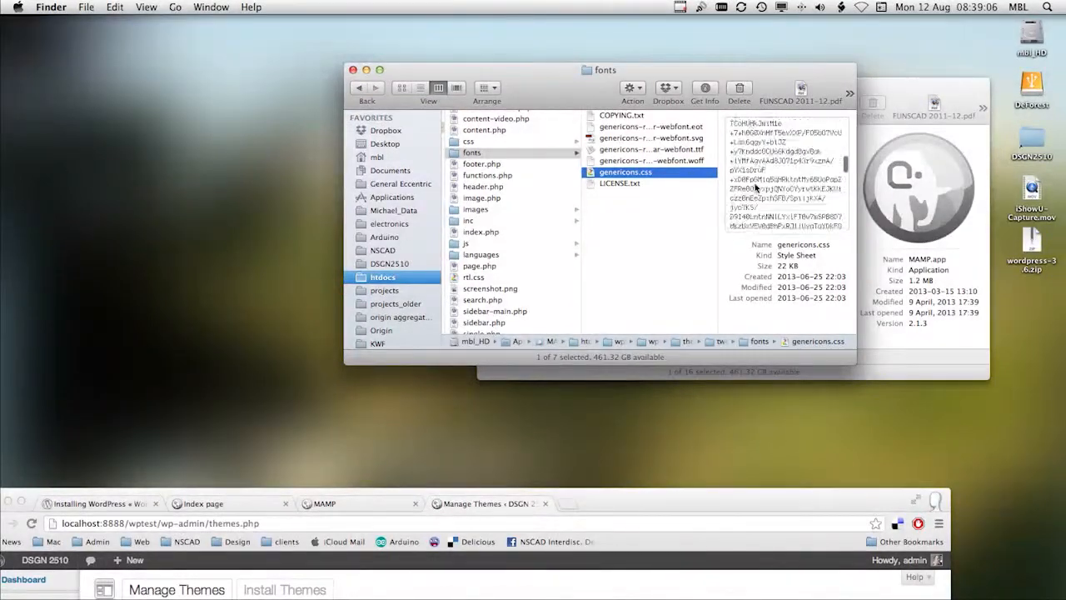
{"action": "scroll", "coordinate": [756, 189], "scroll_direction": "up", "scroll_amount": 20}
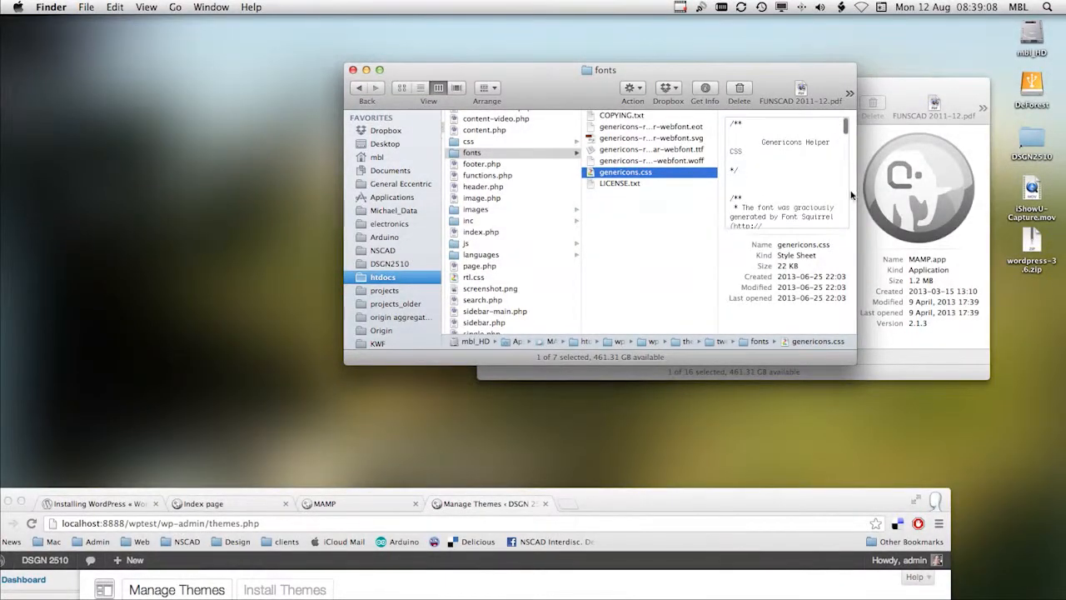
{"action": "left_click", "coordinate": [468, 142]}
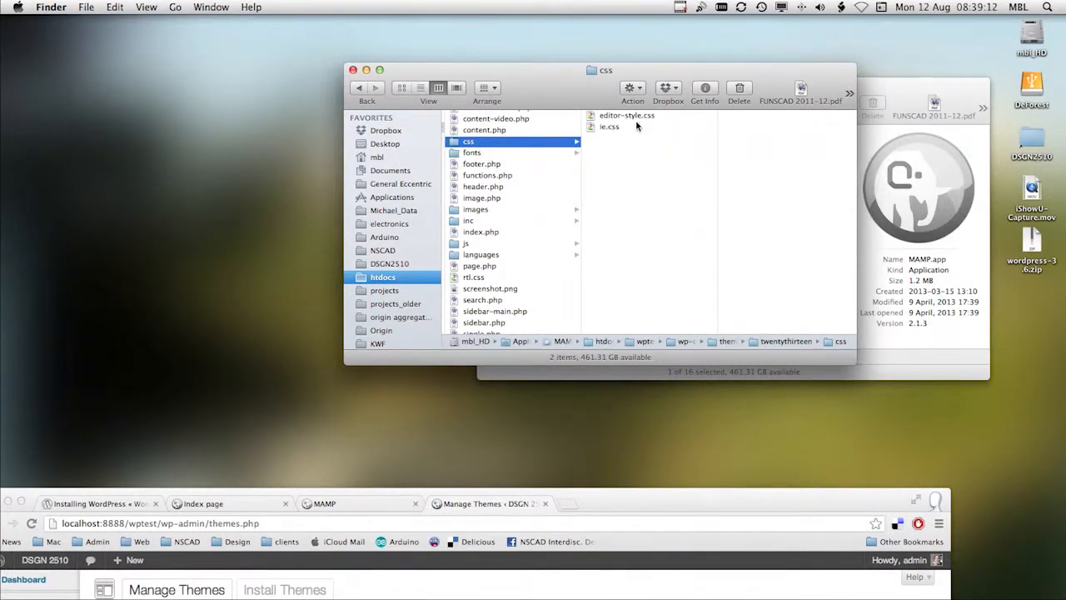
{"action": "left_click", "coordinate": [591, 127]}
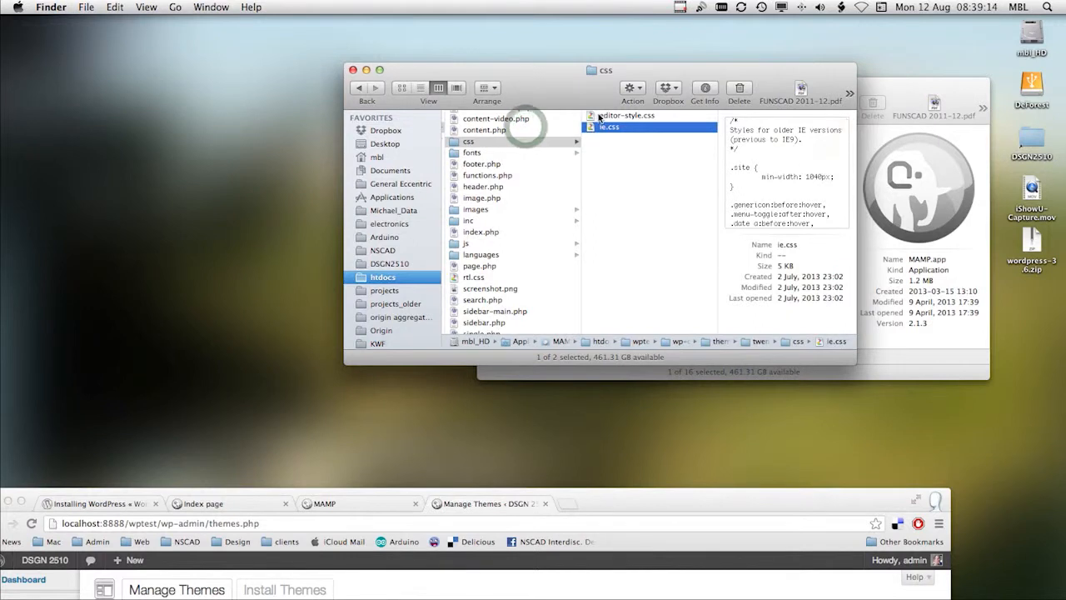
{"action": "left_click", "coordinate": [605, 118]}
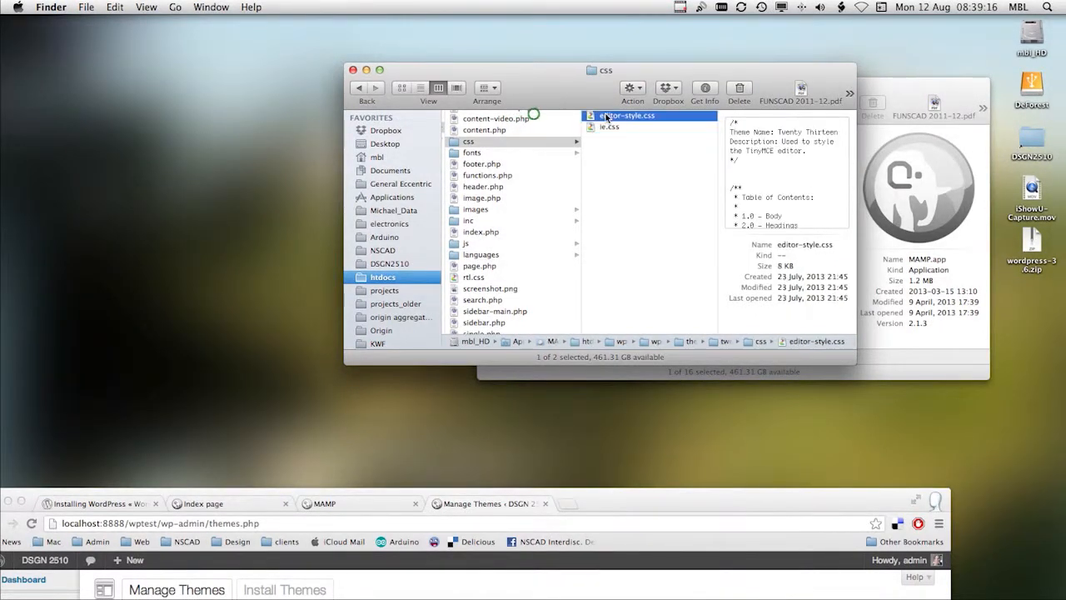
{"action": "key", "text": "Down"}
{"action": "scroll", "coordinate": [542, 213], "scroll_direction": "up", "scroll_amount": 5}
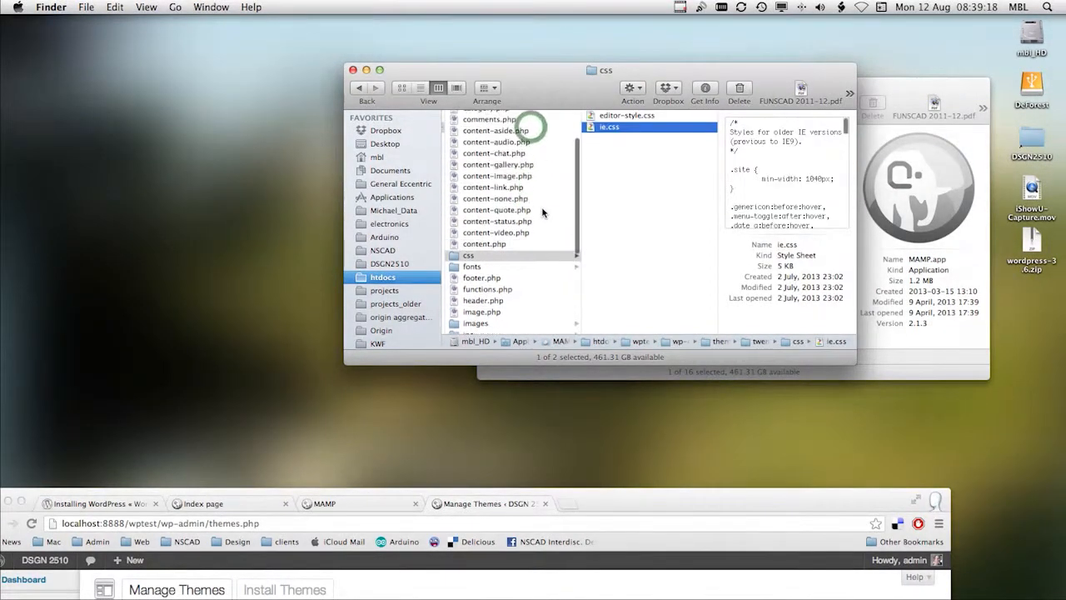
Step: Return to the themes folder and look through the files of the twentytwelve theme
{"action": "scroll", "coordinate": [542, 213], "scroll_direction": "left", "scroll_amount": 8}
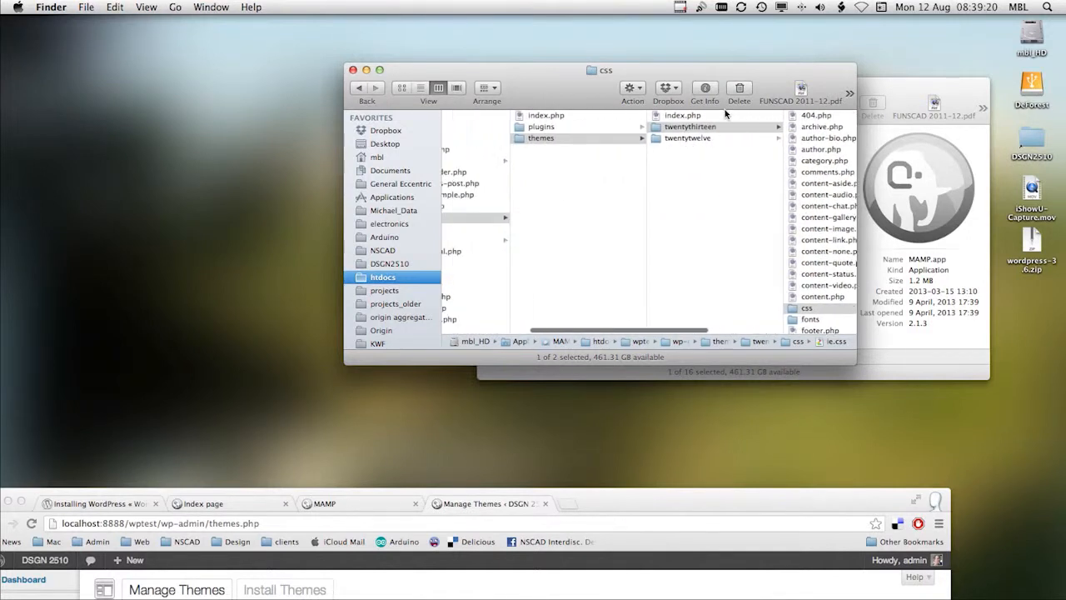
{"action": "left_click", "coordinate": [693, 137]}
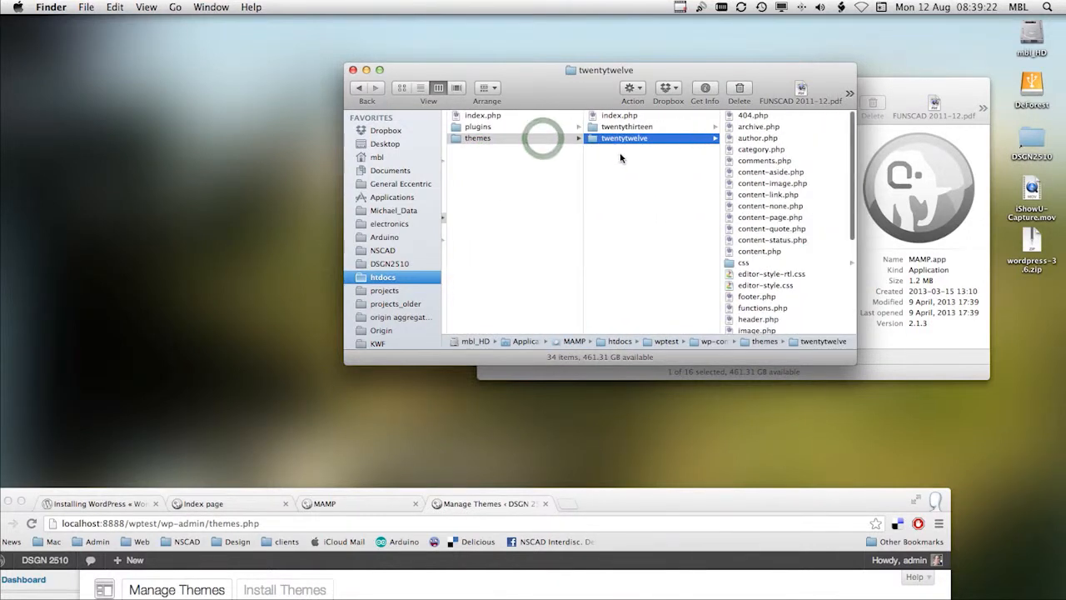
{"action": "scroll", "coordinate": [769, 265], "scroll_direction": "down", "scroll_amount": 5}
{"action": "scroll", "coordinate": [764, 263], "scroll_direction": "up", "scroll_amount": 5}
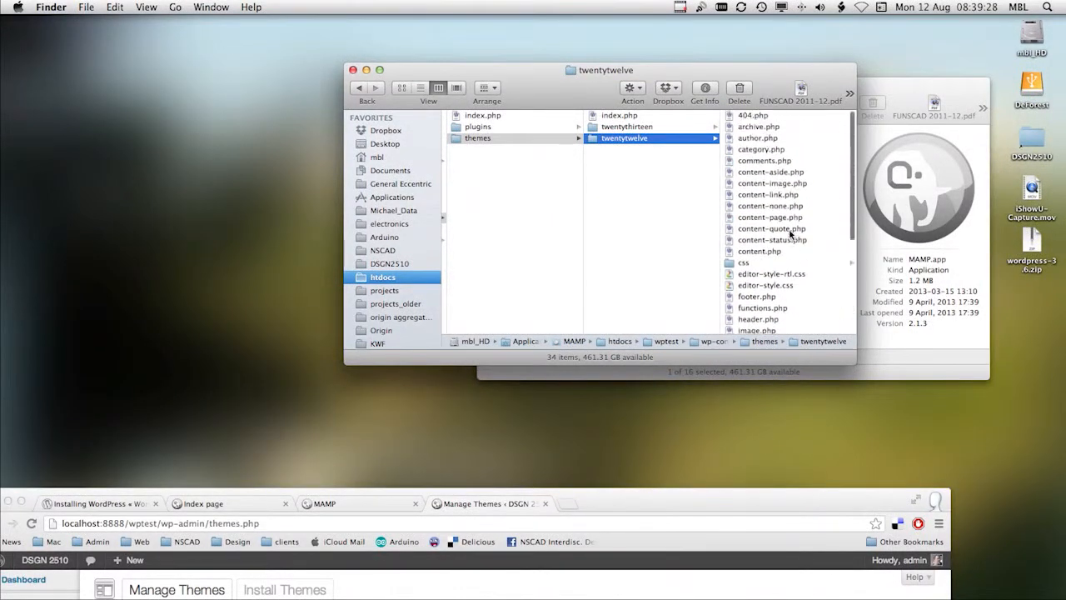
{"action": "scroll", "coordinate": [778, 258], "scroll_direction": "down", "scroll_amount": 3}
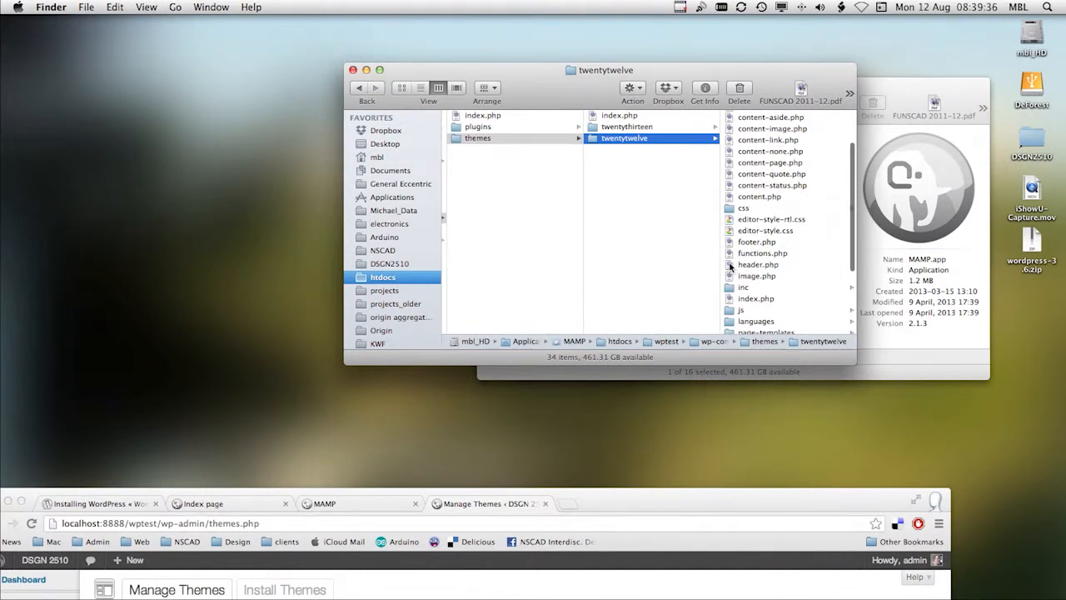
Step: Open the twentytwelve theme's header.php in TextWrangler, read through its code, and minimize the editor window
{"action": "left_click", "coordinate": [730, 265]}
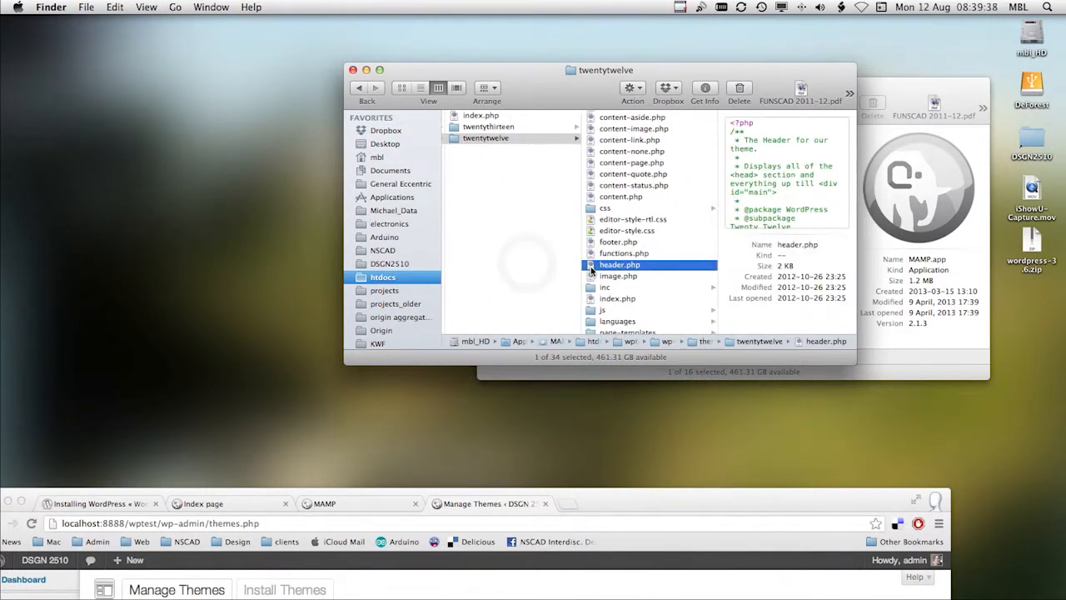
{"action": "right_click", "coordinate": [591, 270]}
{"action": "mouse_move", "coordinate": [599, 286]}
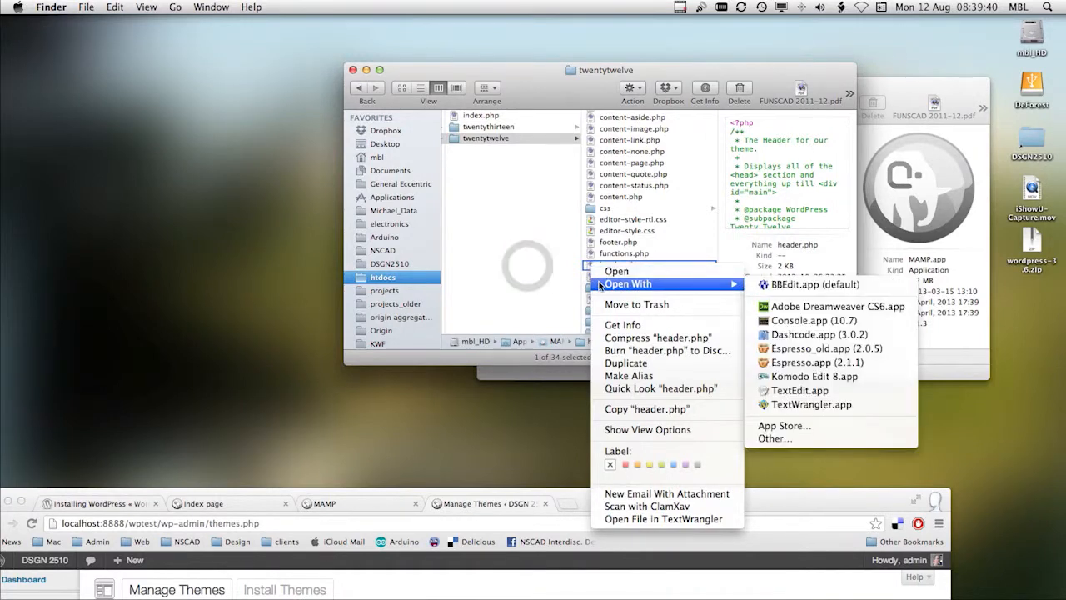
{"action": "left_click", "coordinate": [788, 404]}
{"action": "left_click", "coordinate": [658, 251]}
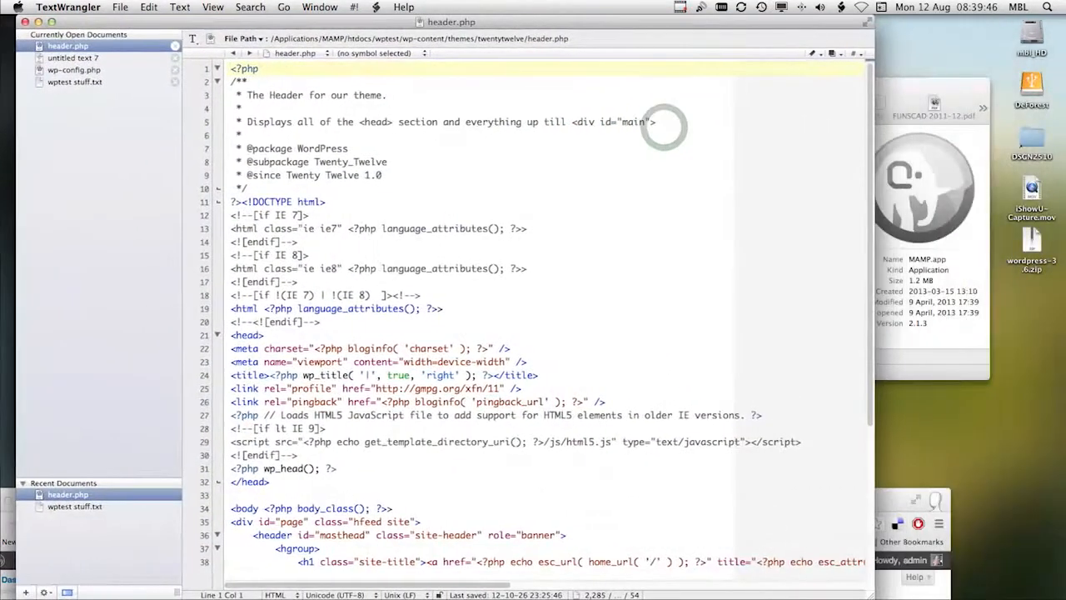
{"action": "scroll", "coordinate": [557, 237], "scroll_direction": "down", "scroll_amount": 5}
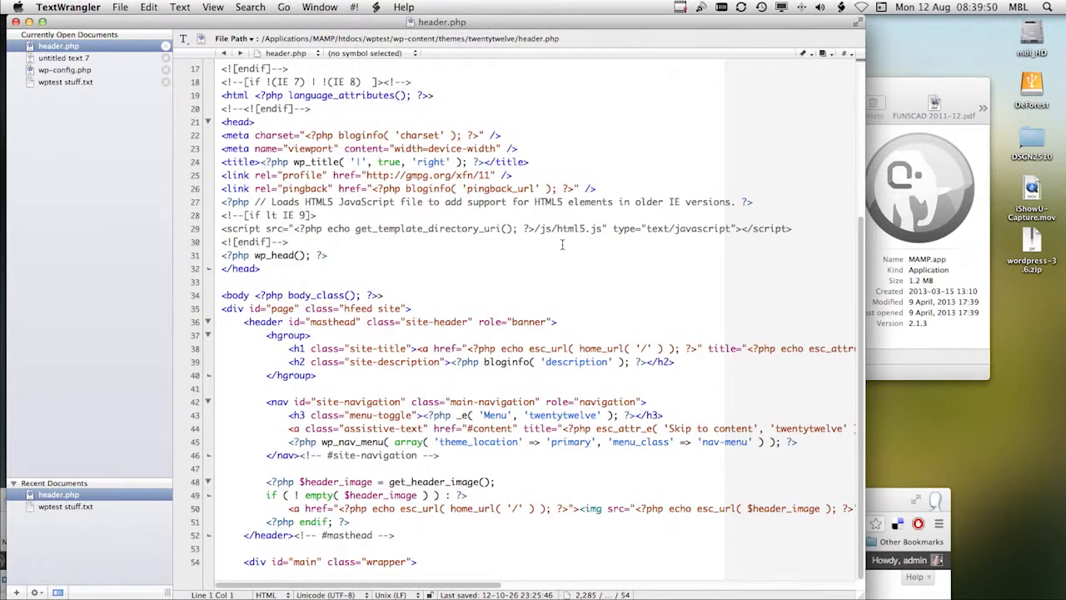
{"action": "scroll", "coordinate": [351, 264], "scroll_direction": "up", "scroll_amount": 5}
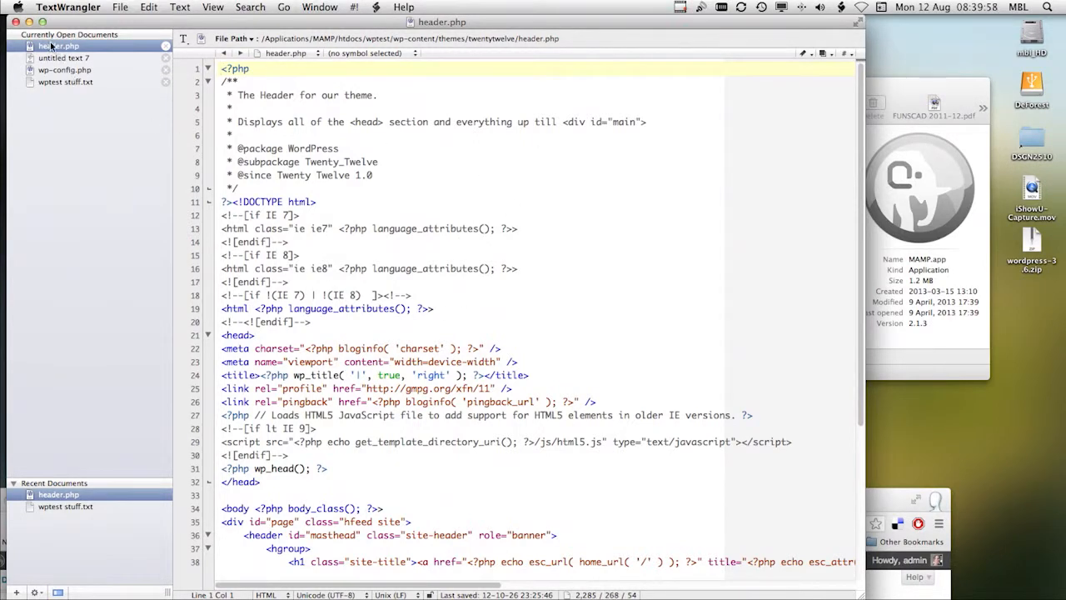
{"action": "left_click", "coordinate": [28, 22]}
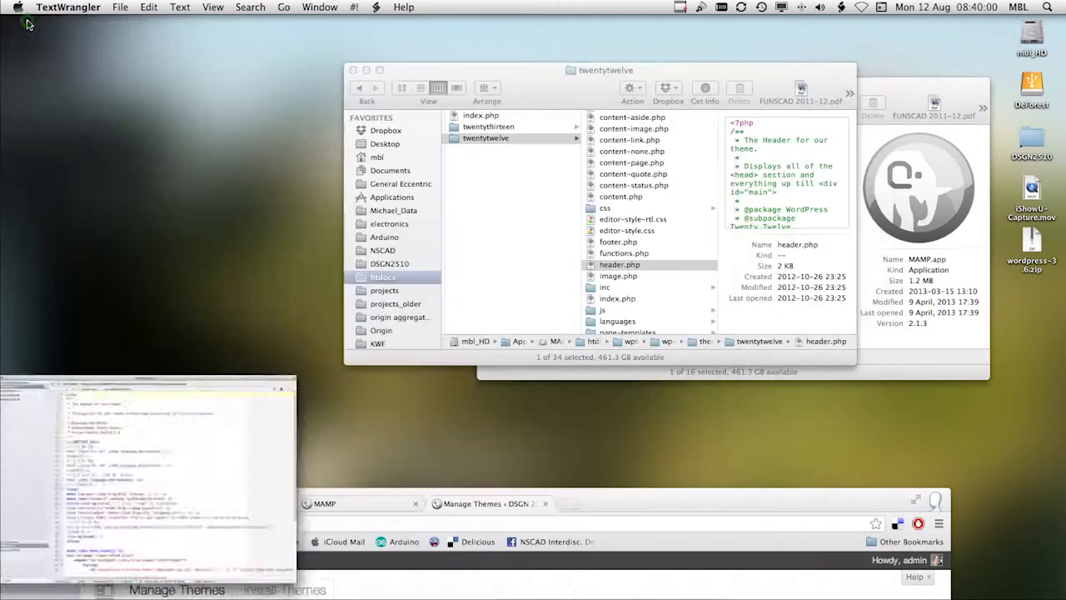
Step: Bring the Chrome window back into full view and browse the featured themes on WordPress's theme installation page
{"action": "left_click_drag", "start_coordinate": [368, 495], "coordinate": [391, 21]}
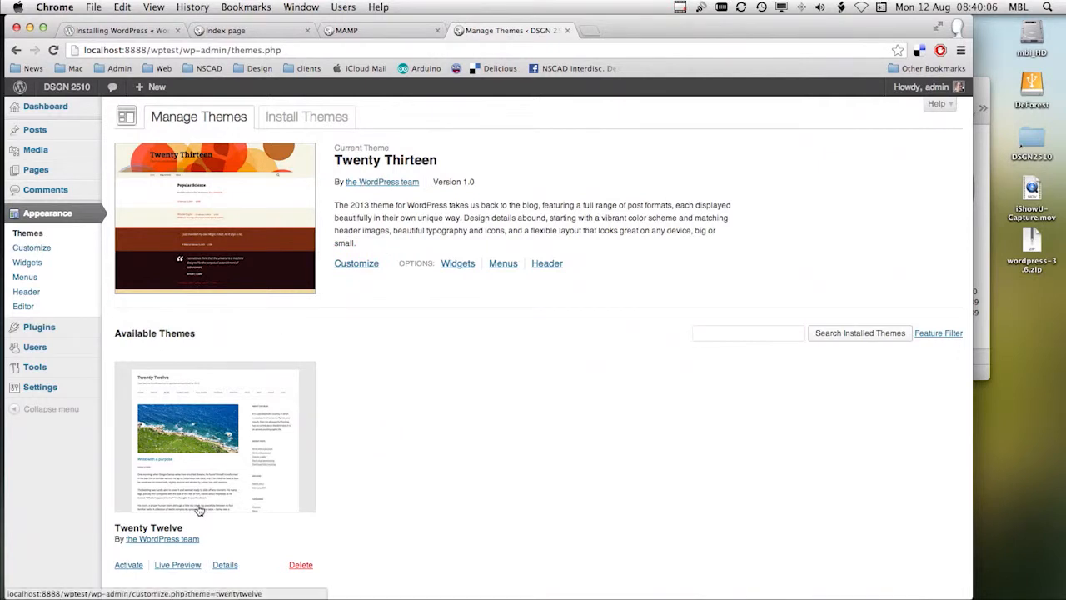
{"action": "left_click", "coordinate": [303, 117]}
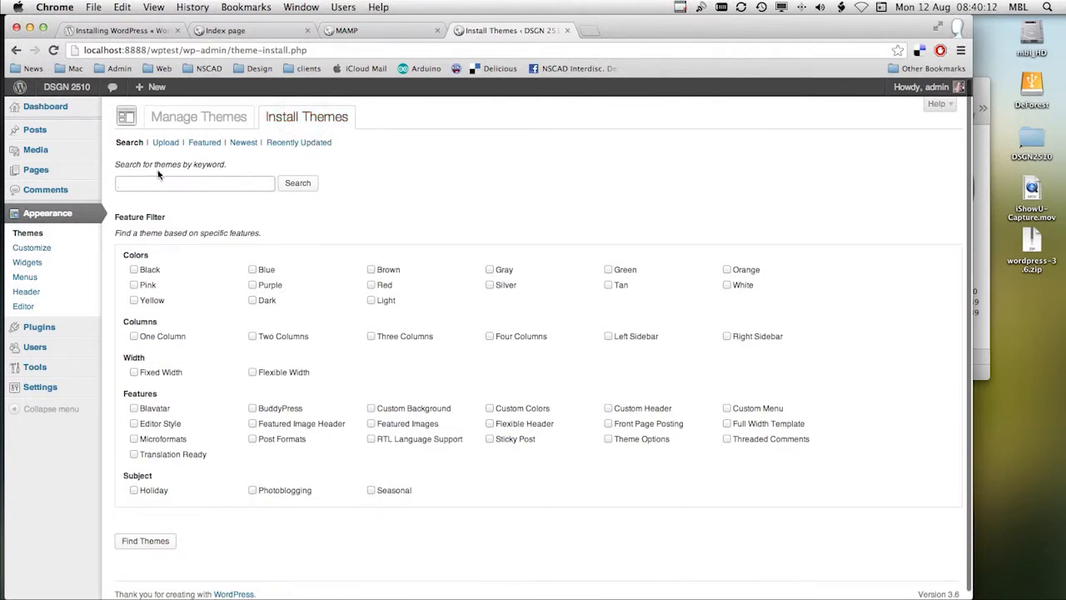
{"action": "left_click", "coordinate": [203, 144]}
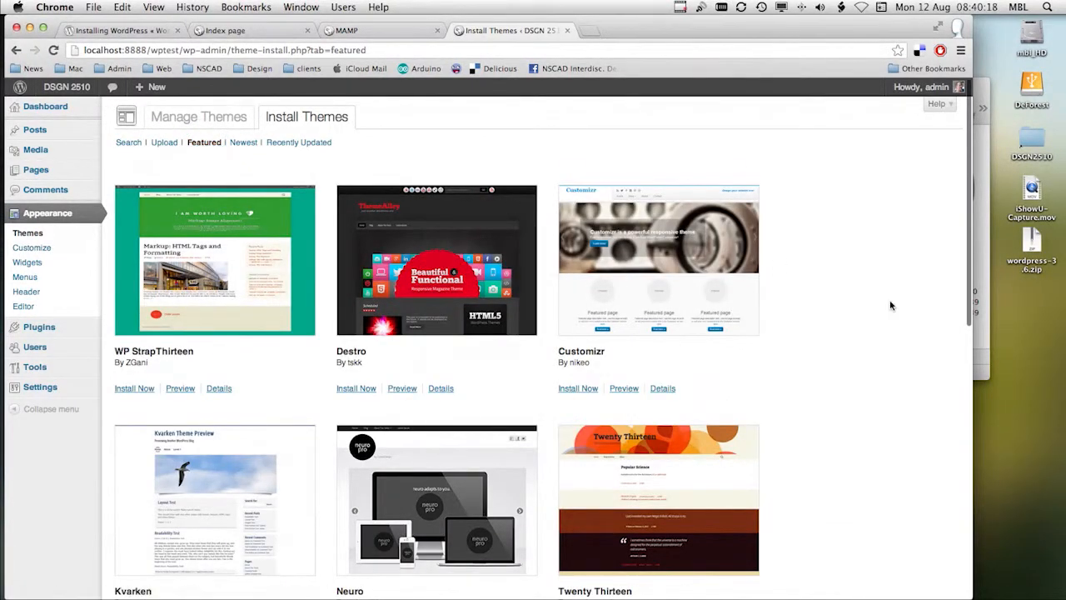
{"action": "scroll", "coordinate": [886, 323], "scroll_direction": "down", "scroll_amount": 6}
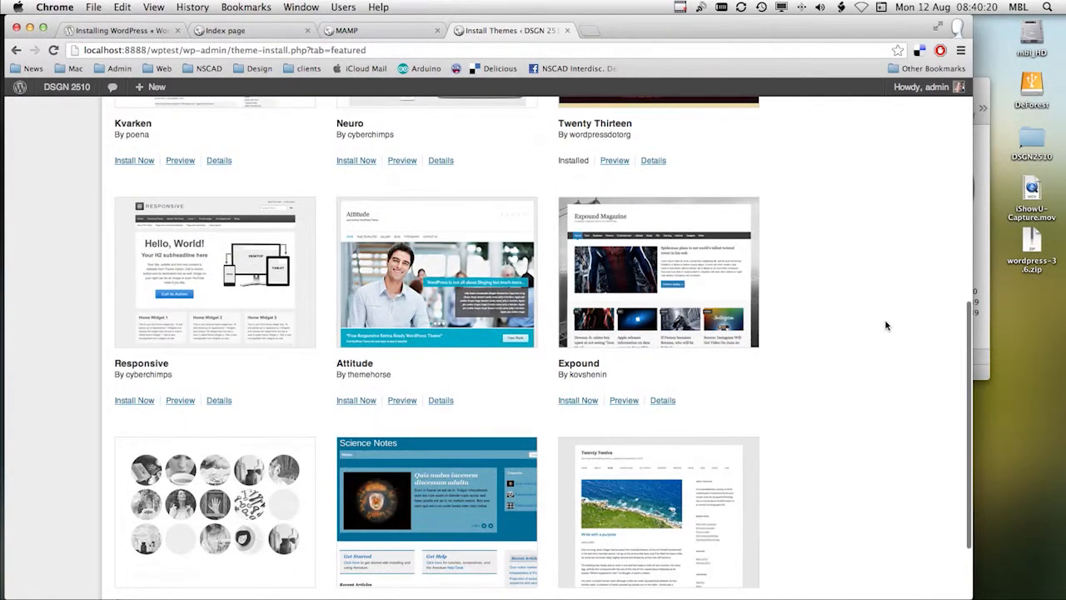
{"action": "scroll", "coordinate": [886, 326], "scroll_direction": "down", "scroll_amount": 3}
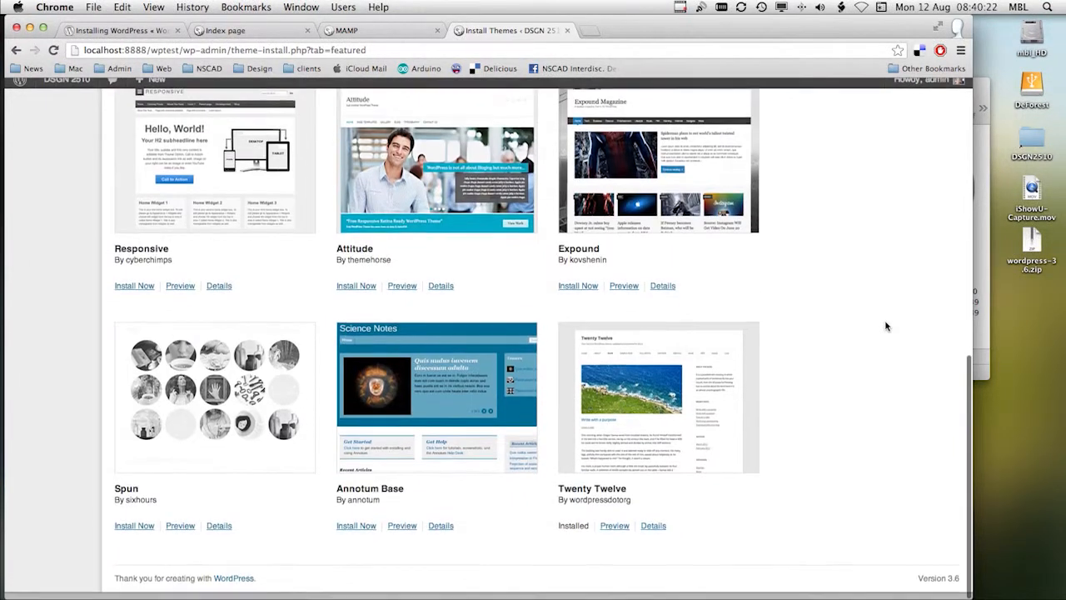
{"action": "scroll", "coordinate": [886, 326], "scroll_direction": "up", "scroll_amount": 4}
{"action": "scroll", "coordinate": [886, 327], "scroll_direction": "up", "scroll_amount": 5}
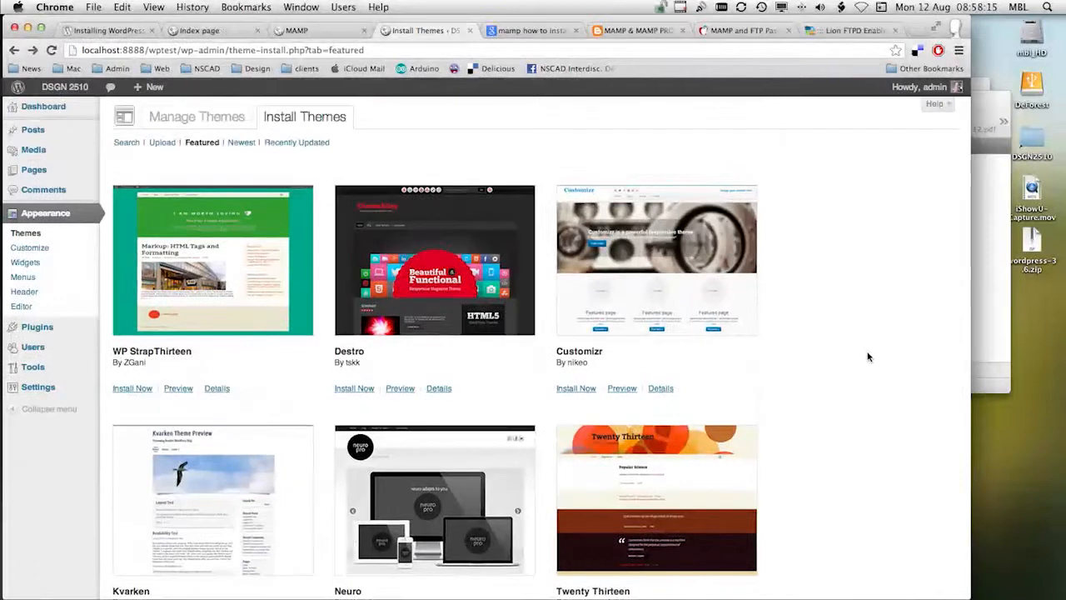
{"action": "scroll", "coordinate": [868, 356], "scroll_direction": "down", "scroll_amount": 4}
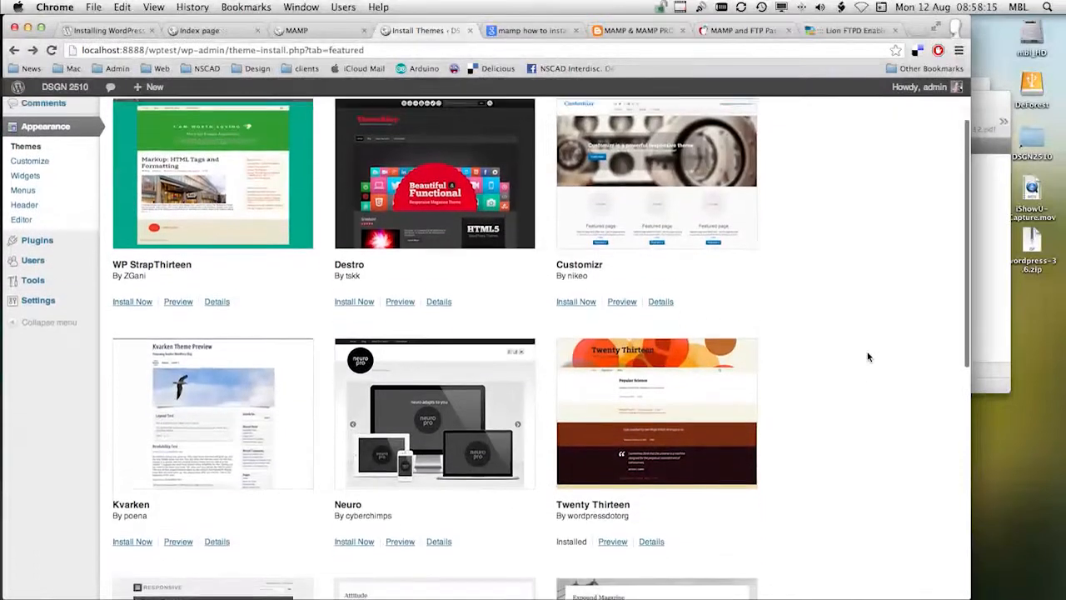
{"action": "scroll", "coordinate": [867, 357], "scroll_direction": "down", "scroll_amount": 5}
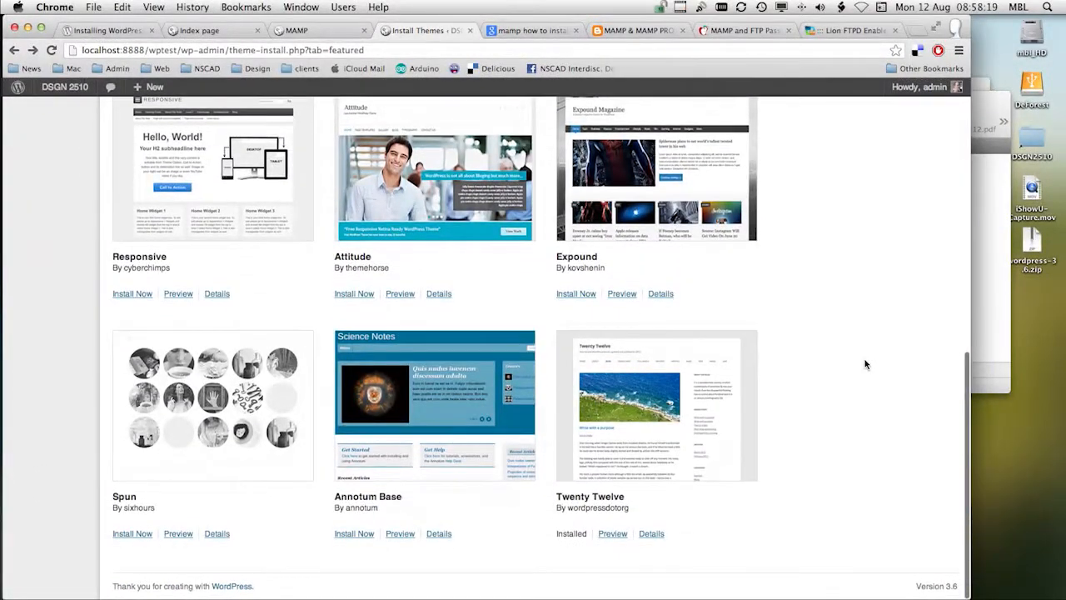
{"action": "scroll", "coordinate": [865, 360], "scroll_direction": "up", "scroll_amount": 2}
{"action": "scroll", "coordinate": [864, 364], "scroll_direction": "up", "scroll_amount": 6}
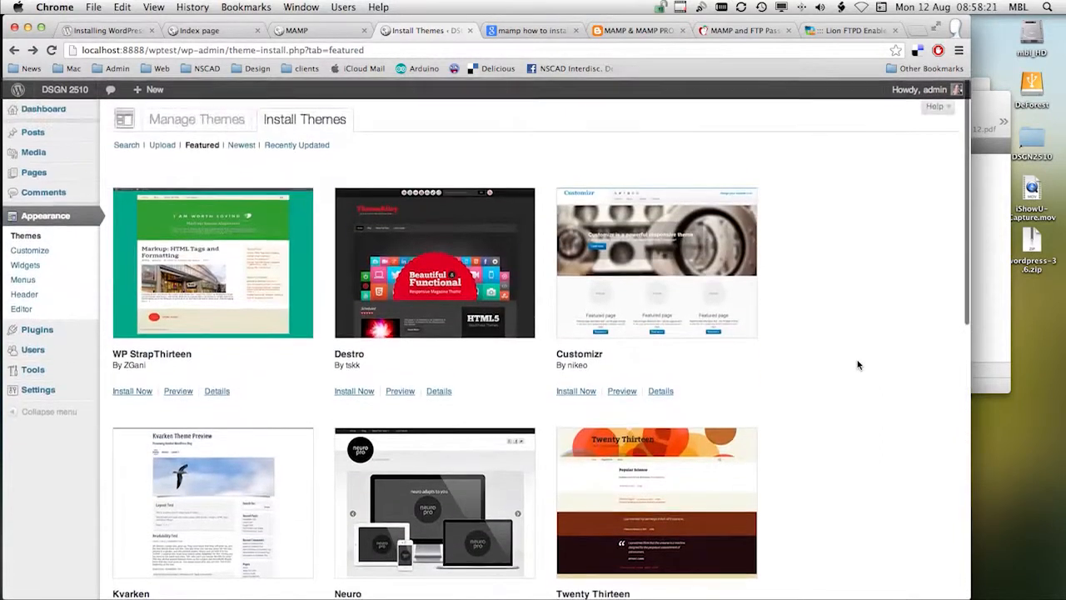
Step: View the newest themes available for installation and browse through the recently updated ones
{"action": "left_click", "coordinate": [242, 144]}
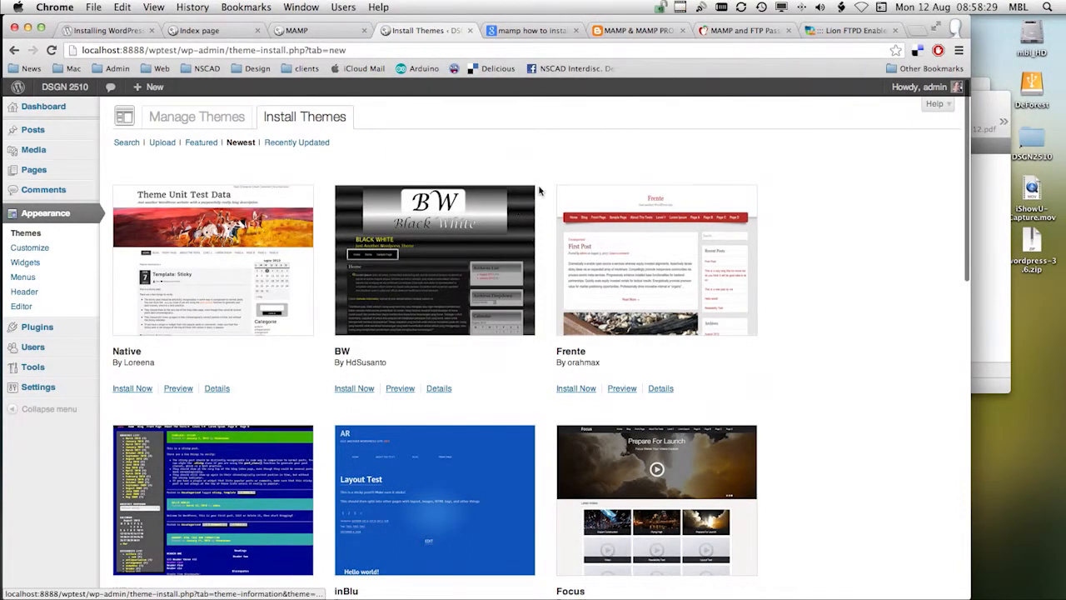
{"action": "left_click", "coordinate": [313, 147]}
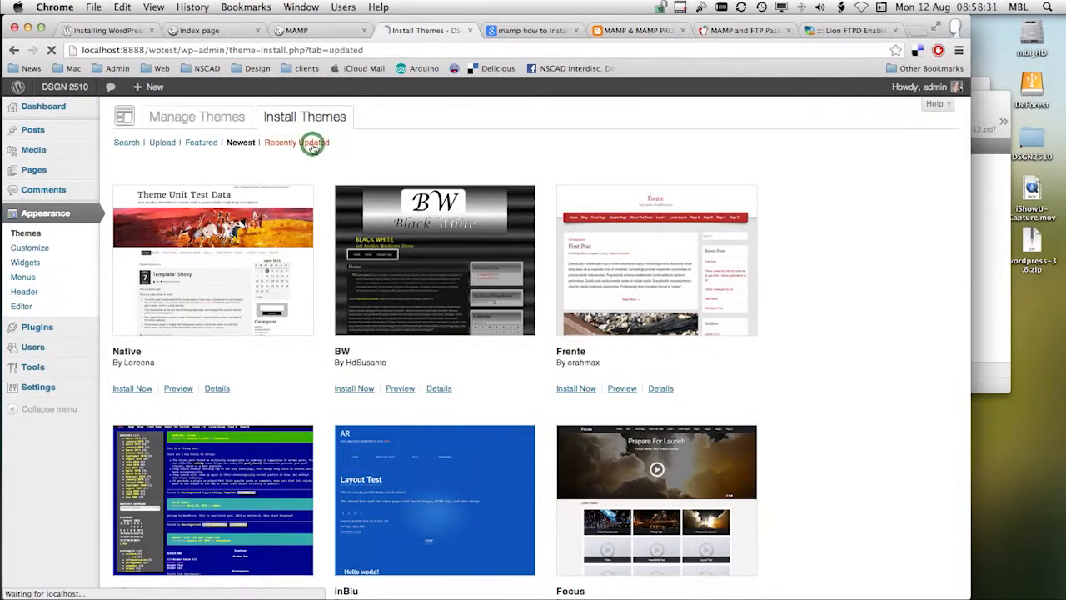
{"action": "scroll", "coordinate": [809, 234], "scroll_direction": "down", "scroll_amount": 10}
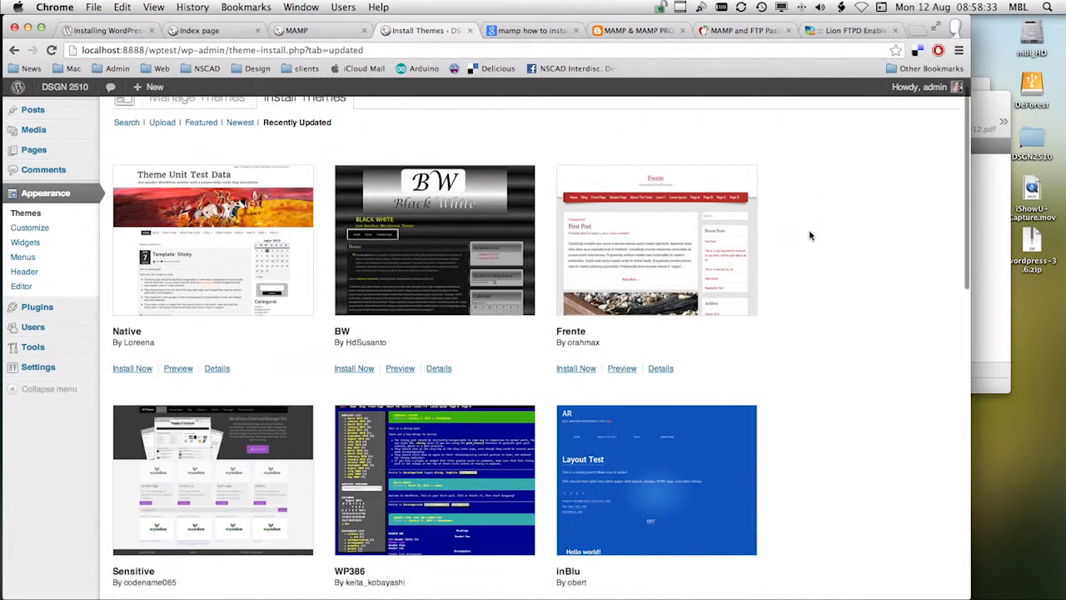
{"action": "scroll", "coordinate": [810, 231], "scroll_direction": "down", "scroll_amount": 5}
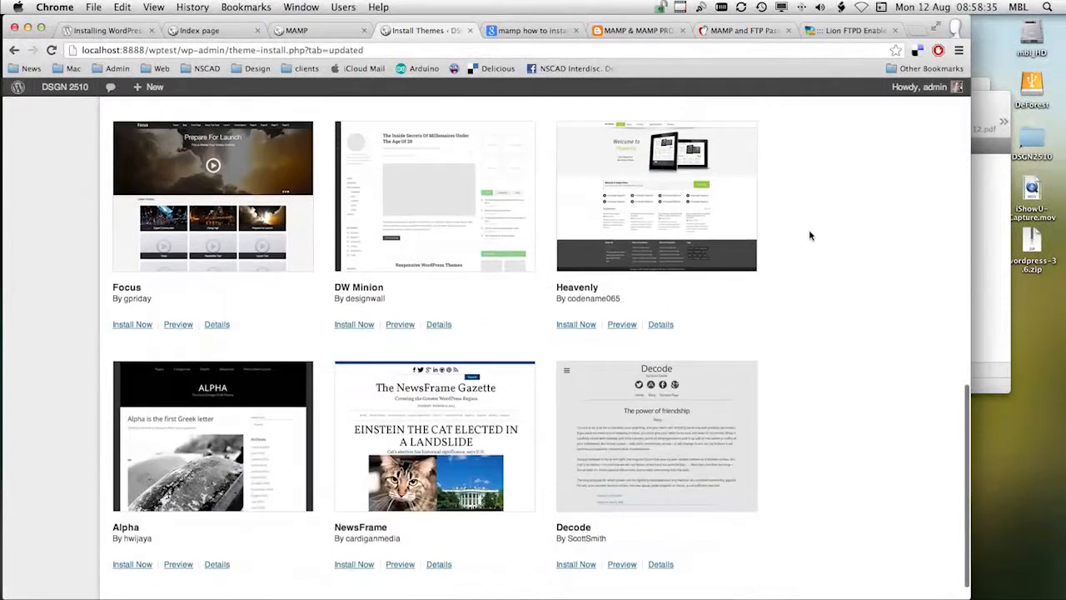
{"action": "scroll", "coordinate": [808, 229], "scroll_direction": "up", "scroll_amount": 15}
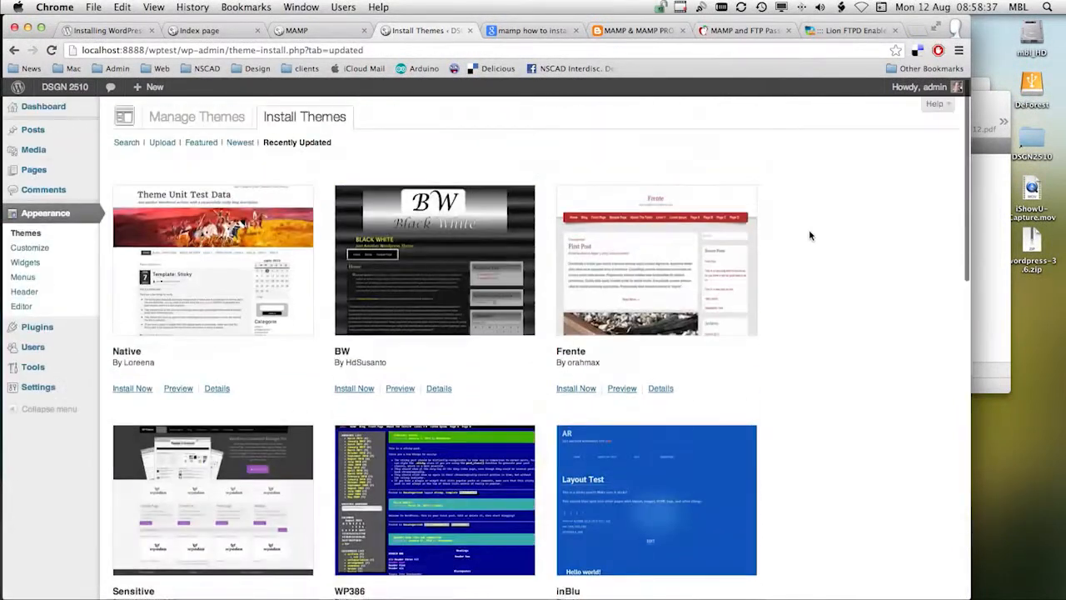